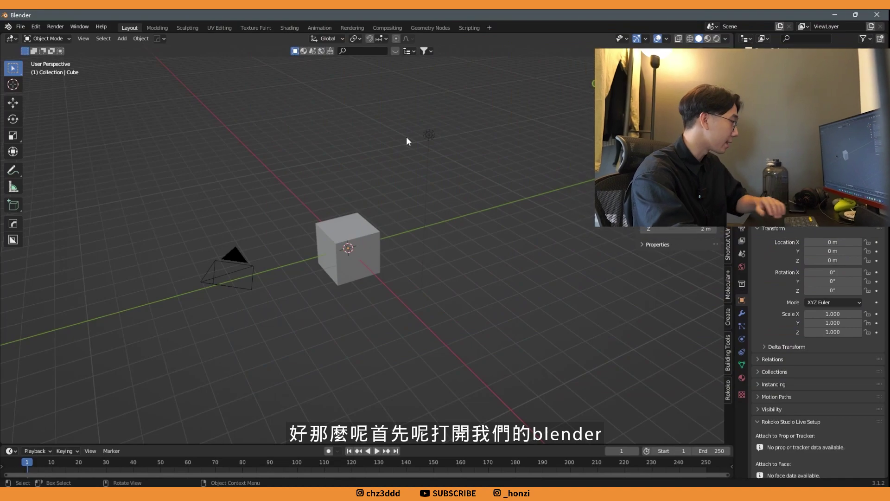
# Box-select the cube, camera and light, then clear the selection
pyautogui.moveTo(503, 369); pyautogui.dragTo(162, 71)
pyautogui.click(402, 251)
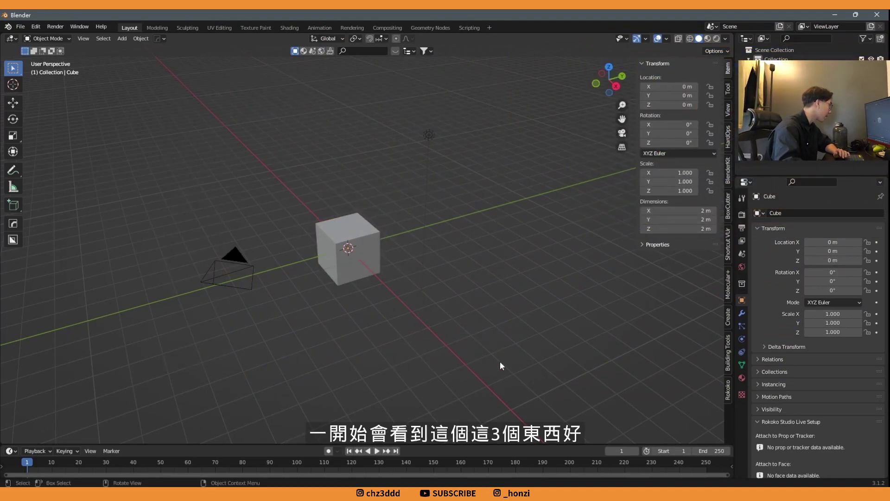
pyautogui.moveTo(499, 361); pyautogui.dragTo(187, 107)
pyautogui.click(553, 218)
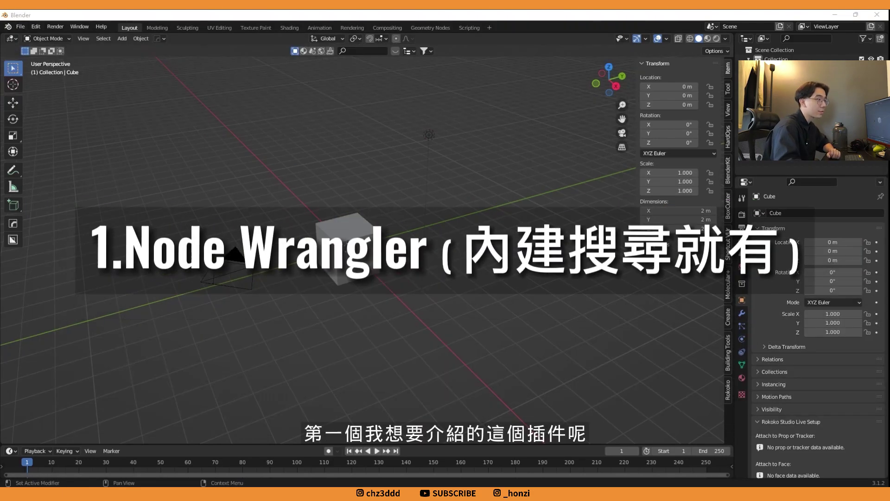
# Search the Preferences add-ons for 'node' to find Node Wrangler, and resize the two views
pyautogui.click(35, 26)
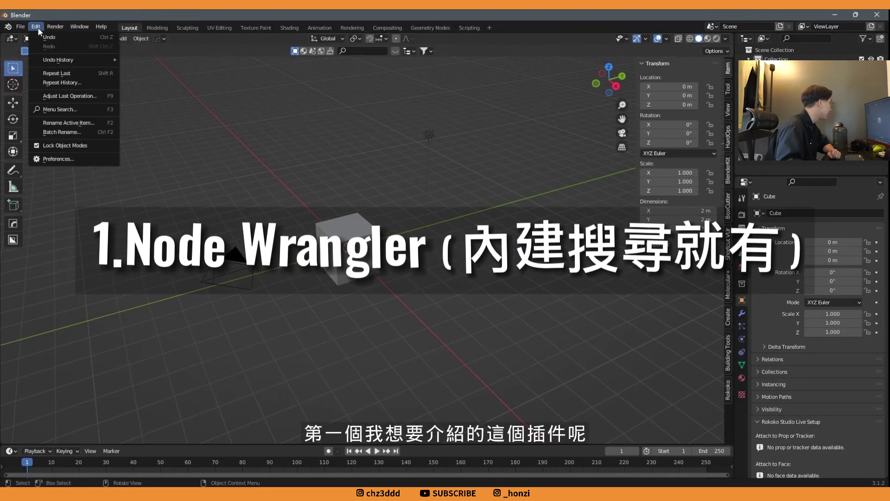
pyautogui.click(73, 157)
pyautogui.click(533, 99)
pyautogui.write('node')
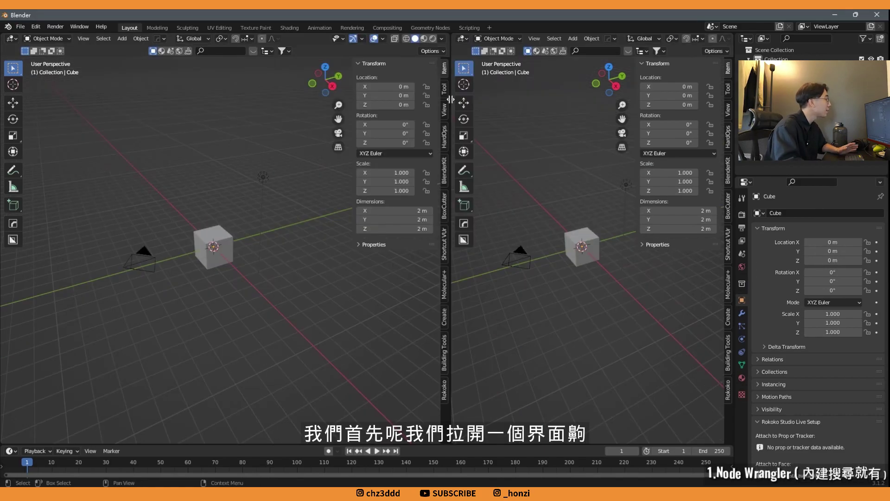
pyautogui.moveTo(450, 99); pyautogui.dragTo(440, 99)
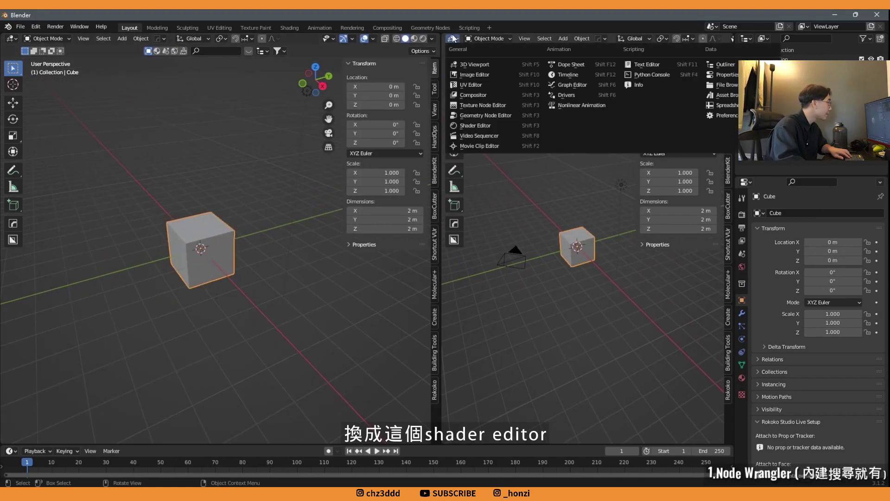
# Turn the right view into a Shader Editor and switch the 3D view to Rendered shading
pyautogui.click(452, 39)
pyautogui.click(483, 130)
pyautogui.press('Home')
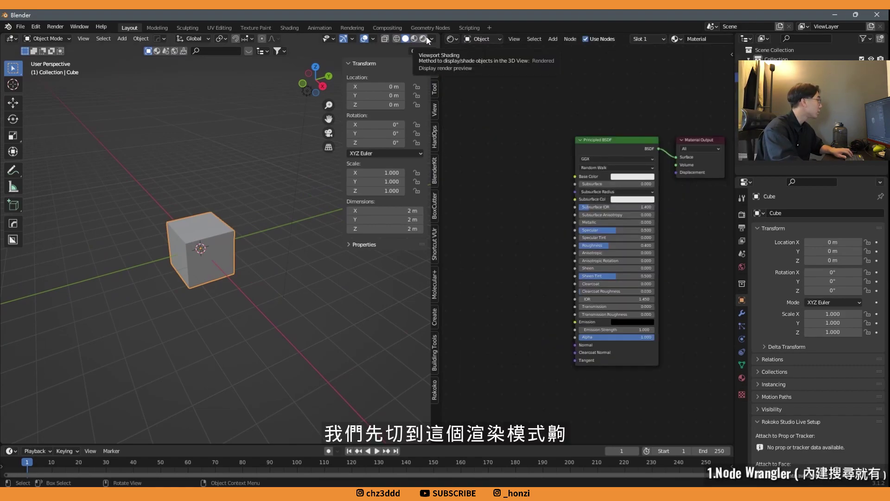
pyautogui.click(427, 41)
# Add ColorRamp and Noise Texture nodes, linking the noise Color to the ColorRamp Fac
pyautogui.hotkey('shift', 'a')
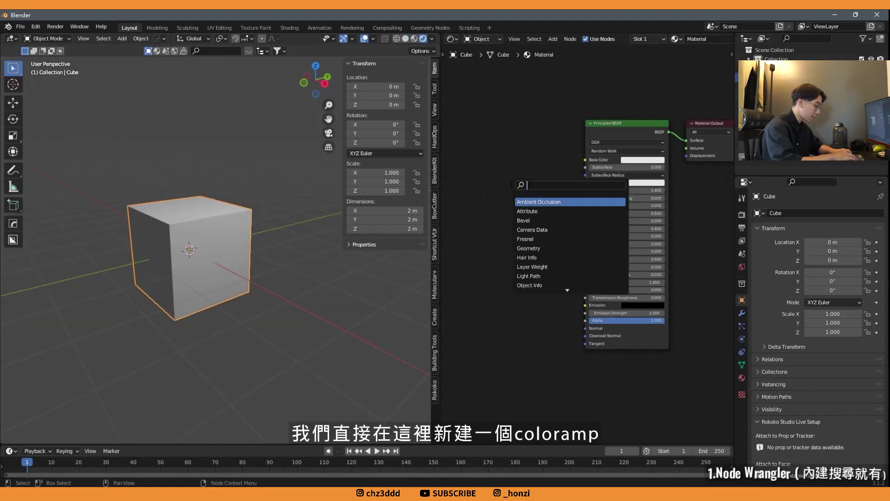
pyautogui.write('colo')
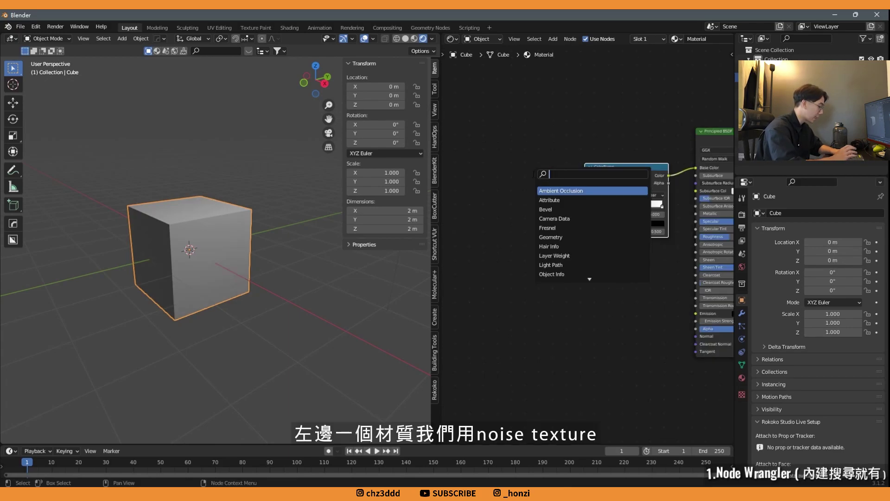
pyautogui.write('nois')
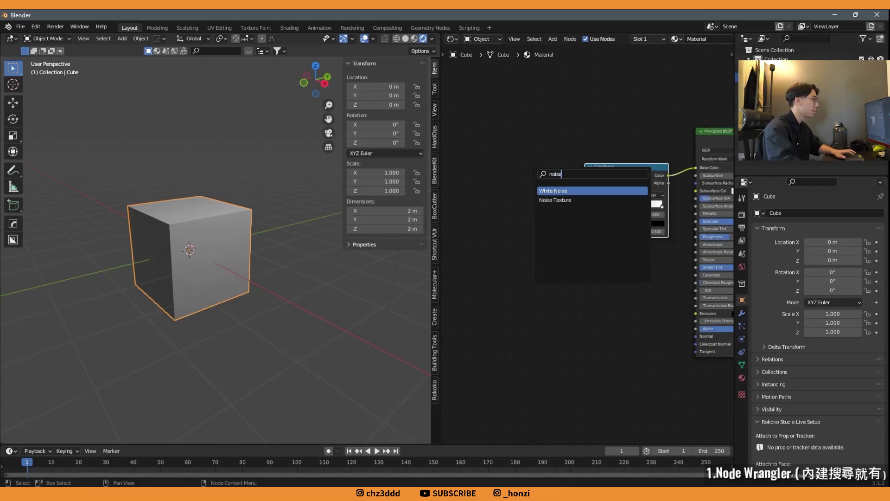
pyautogui.write('e')
pyautogui.click(574, 199)
pyautogui.click(555, 190)
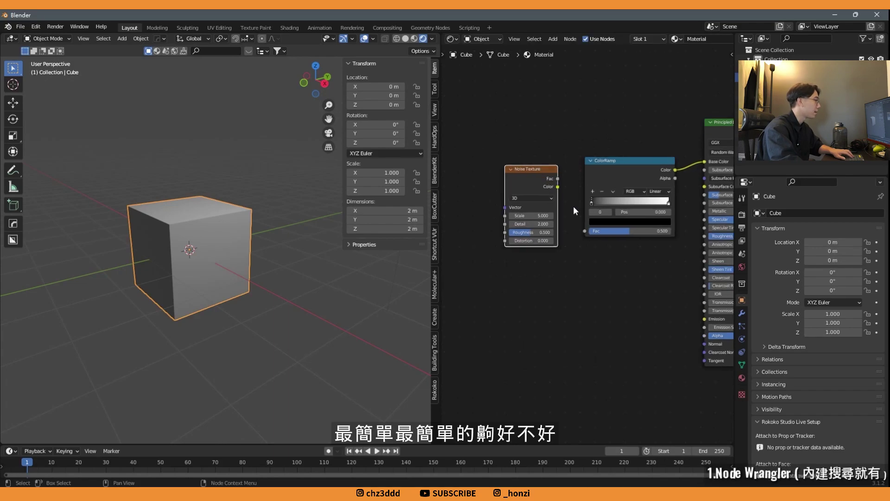
pyautogui.scroll(1, 573, 206)
pyautogui.moveTo(555, 182); pyautogui.dragTo(584, 229)
pyautogui.scroll(-1, 563, 241)
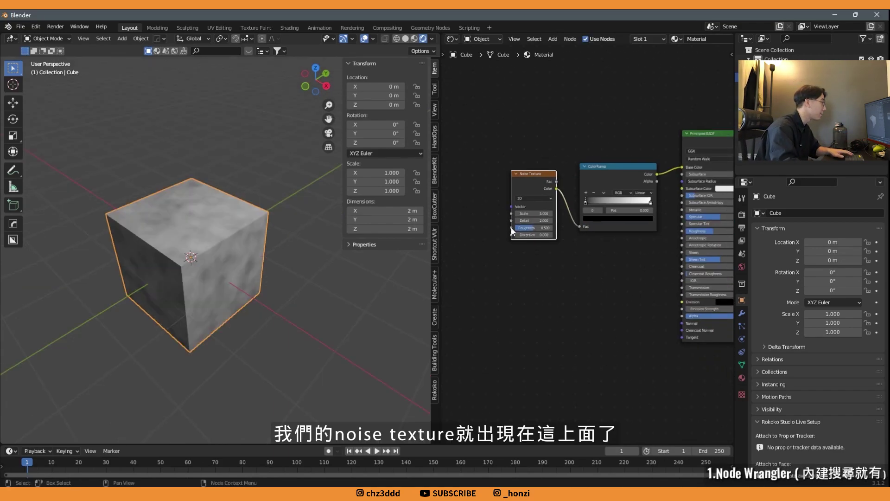
# Darken the noise pattern by moving the ColorRamp's black stop
pyautogui.scroll(1, 511, 227)
pyautogui.moveTo(563, 192); pyautogui.dragTo(608, 193)
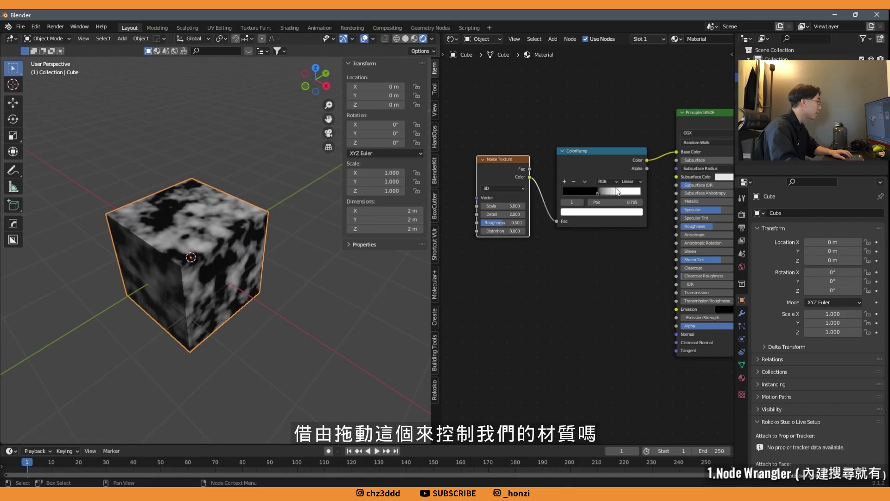
pyautogui.scroll(-3, 215, 268)
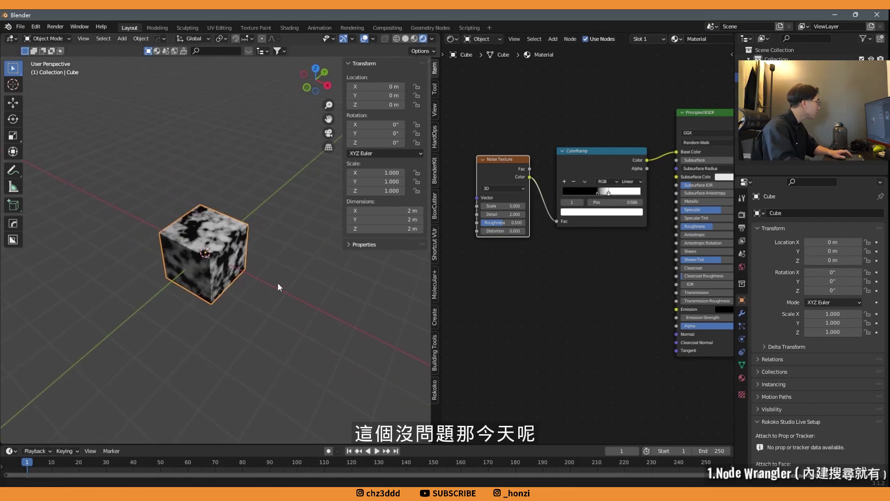
pyautogui.scroll(-2, 277, 283)
pyautogui.scroll(-1, 256, 274)
pyautogui.moveTo(259, 270); pyautogui.dragTo(274, 265, button='middle')
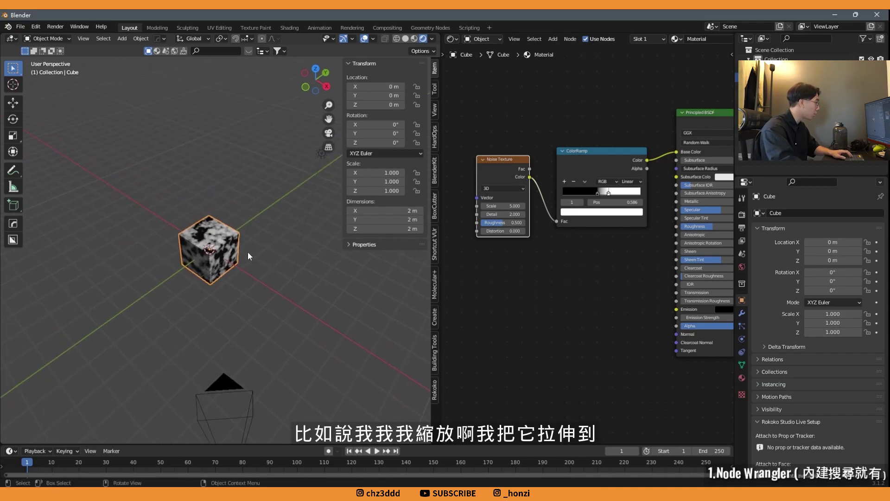
# Scale the cube along X to about 7.127 to form a long beam
pyautogui.press('s')
pyautogui.press('x')
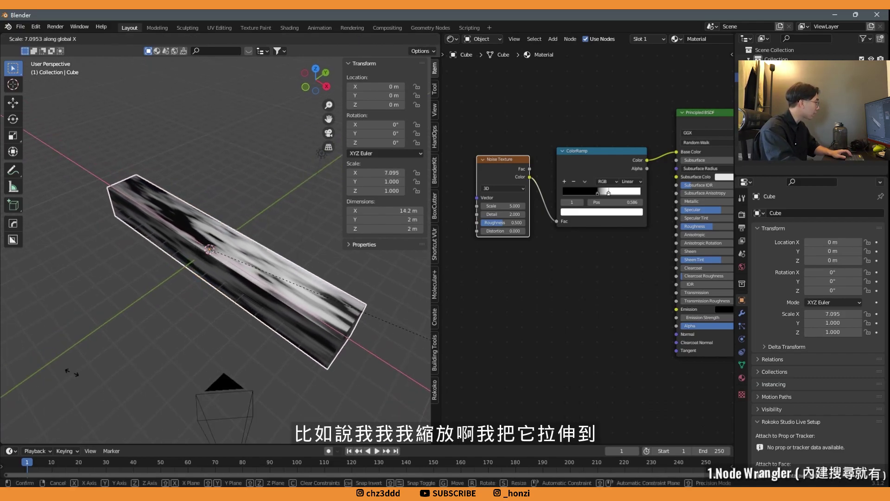
pyautogui.click(244, 297)
pyautogui.moveTo(278, 297); pyautogui.dragTo(243, 297, button='middle')
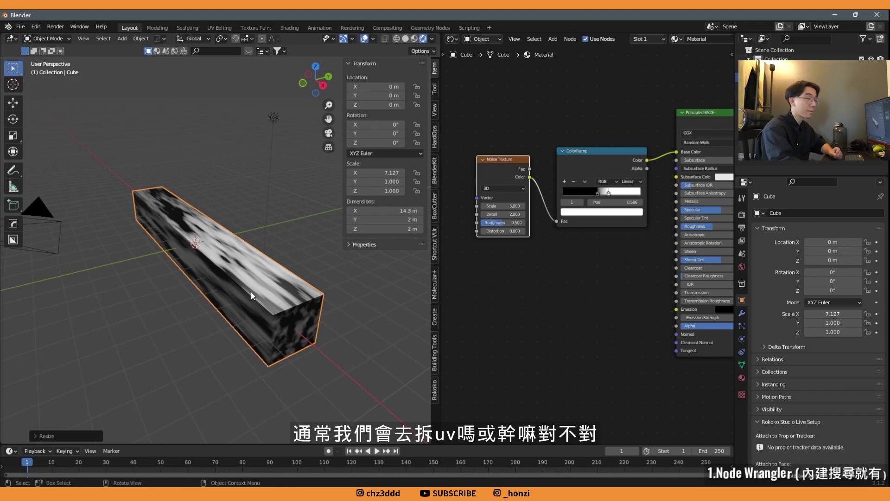
# Add Texture Coordinate and Mapping nodes to the Noise Texture, using Object coordinates for the Mapping Vector
pyautogui.moveTo(491, 248); pyautogui.dragTo(516, 255, button='middle')
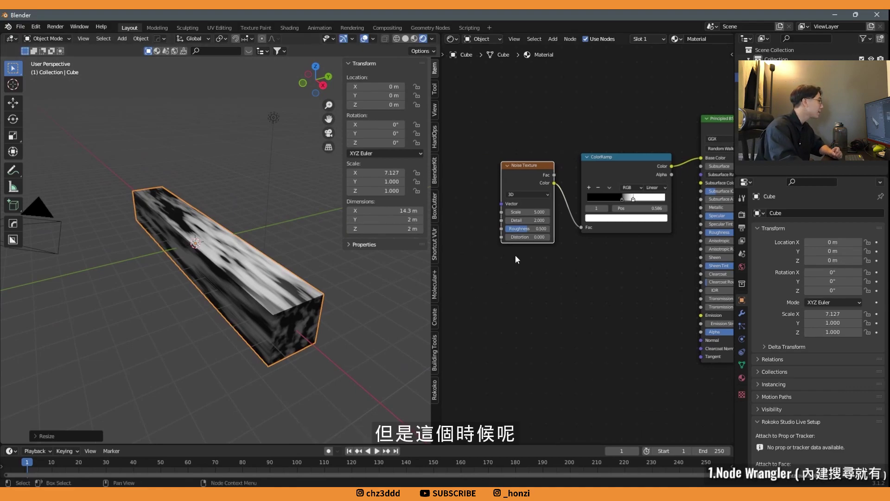
pyautogui.click(487, 174)
pyautogui.moveTo(523, 172); pyautogui.dragTo(566, 174, button='middle')
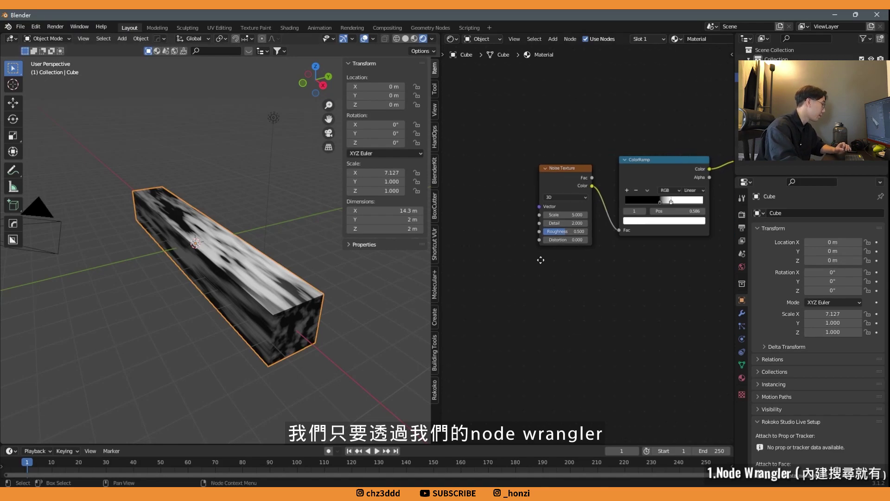
pyautogui.click(566, 174)
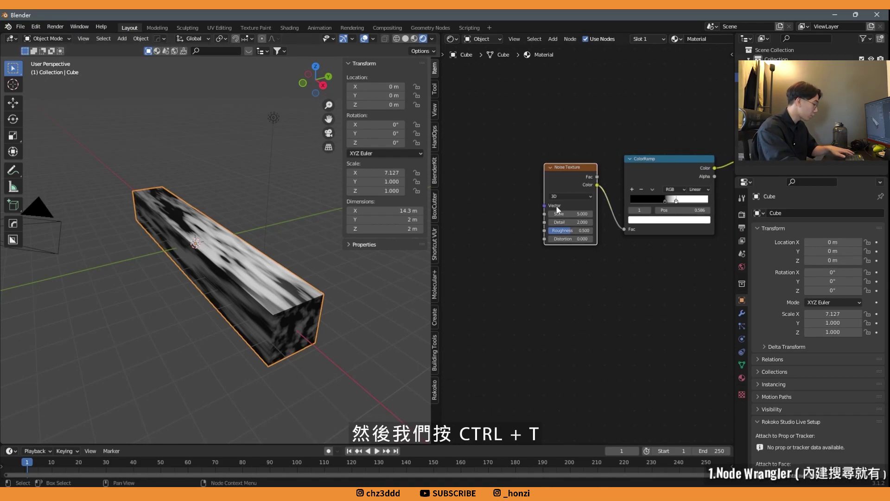
pyautogui.hotkey('ctrl', 't')
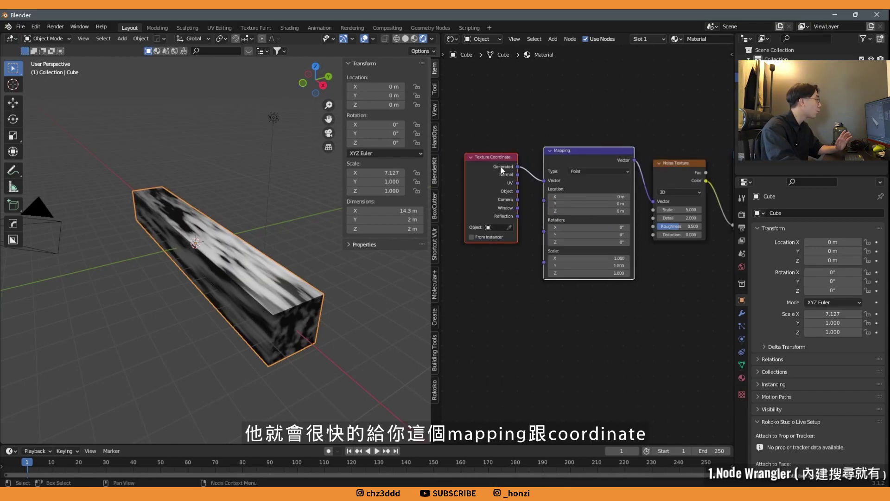
pyautogui.scroll(1, 500, 168)
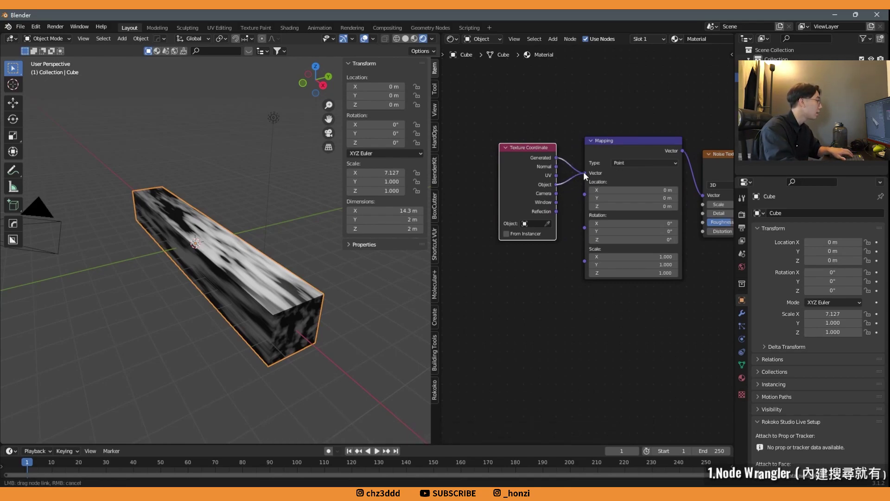
pyautogui.moveTo(582, 172); pyautogui.dragTo(583, 172)
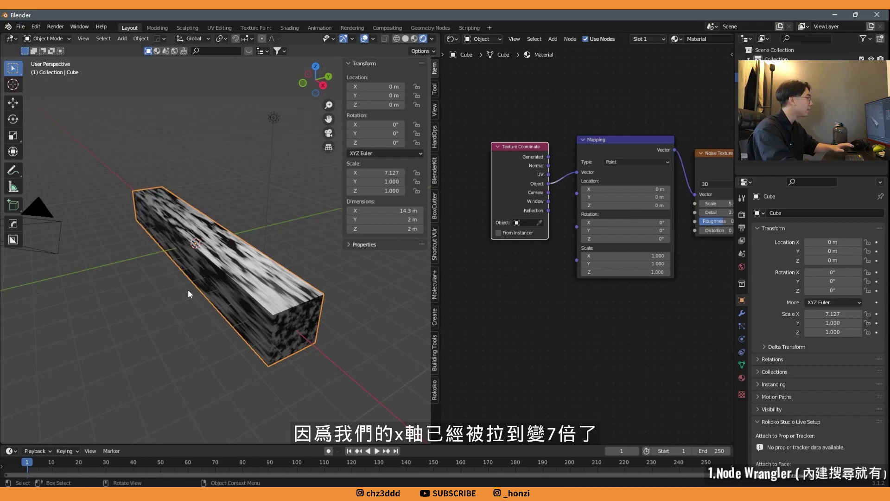
# Apply rotation and scale so the beam reads 1.000 scale at 14.3 × 2 × 2 m
pyautogui.hotkey('ctrl', 'a')
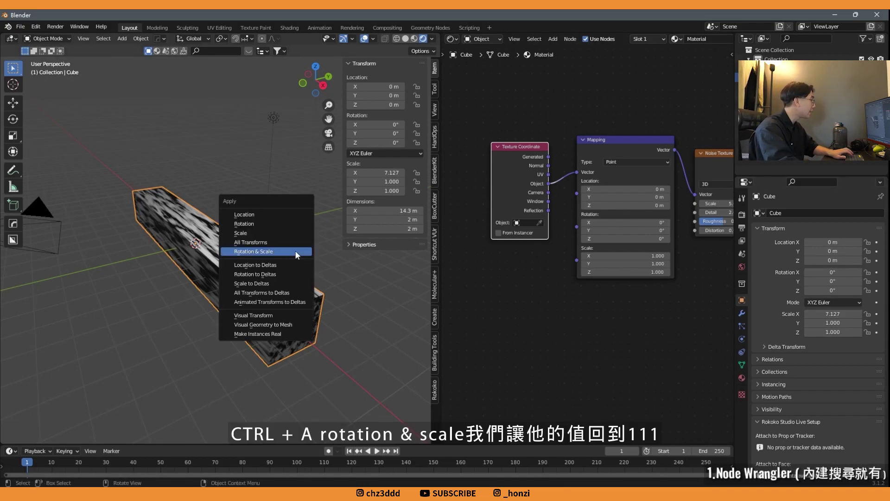
pyautogui.click(256, 252)
pyautogui.moveTo(255, 249)
pyautogui.mouseDown(button='middle')
pyautogui.moveTo(241, 293)
pyautogui.moveTo(180, 204)
pyautogui.moveTo(244, 274)
pyautogui.mouseUp(button='middle')
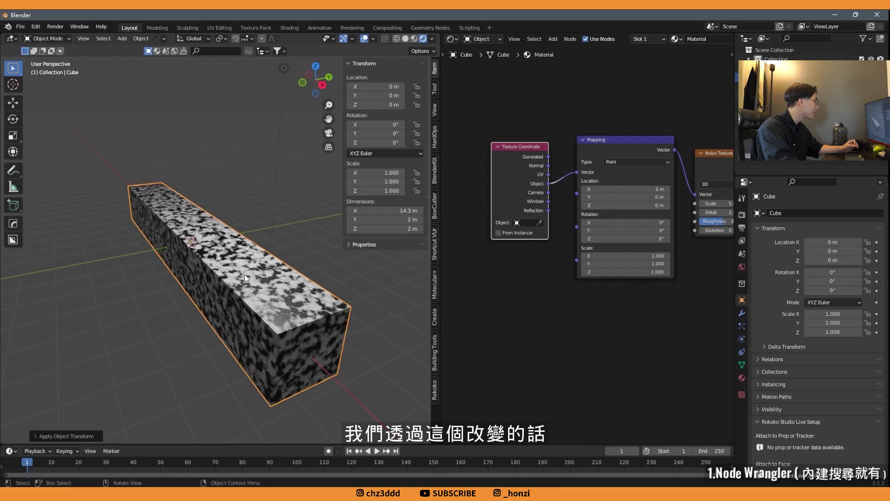
pyautogui.moveTo(313, 286)
pyautogui.mouseDown(button='middle')
pyautogui.moveTo(274, 301)
pyautogui.moveTo(334, 295)
pyautogui.moveTo(269, 287)
pyautogui.mouseUp(button='middle')
# Zoom out and reopen Preferences to show the Node Wrangler add-on
pyautogui.scroll(-3, 261, 278)
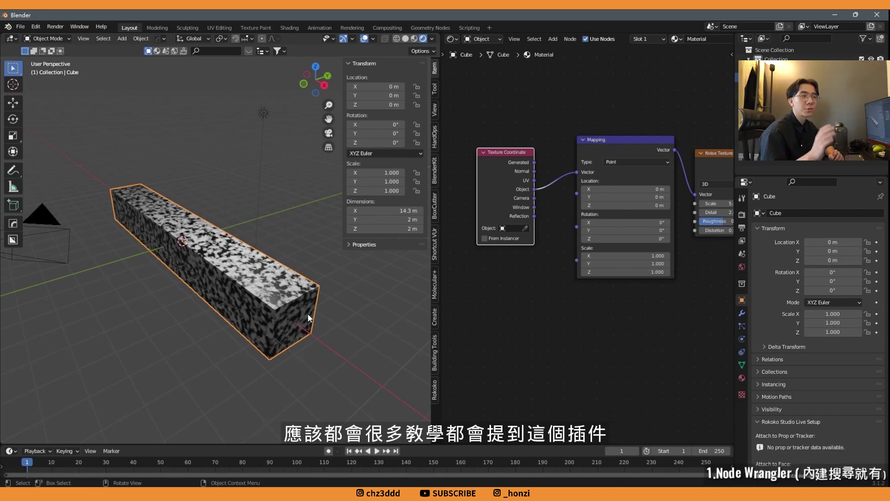
pyautogui.click(35, 26)
pyautogui.click(73, 159)
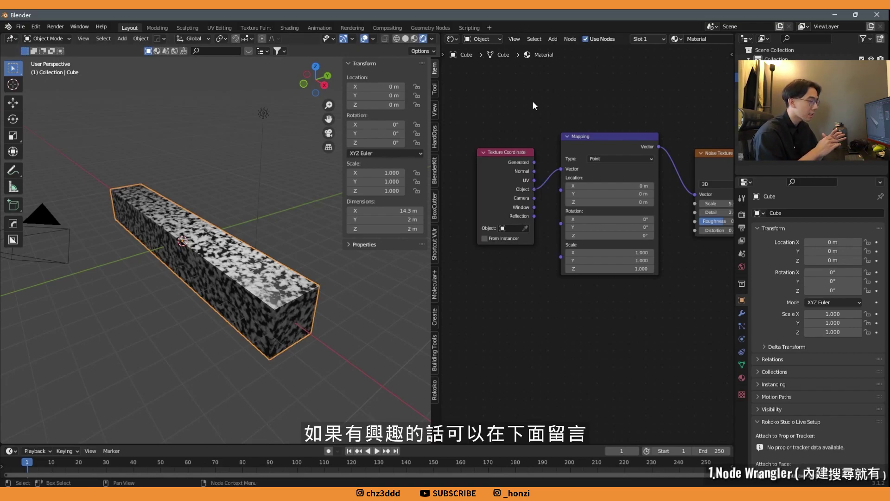
# Set the Mapping node's Location X to 5 m, viewing but skipping Insert Keyframe
pyautogui.click(615, 139)
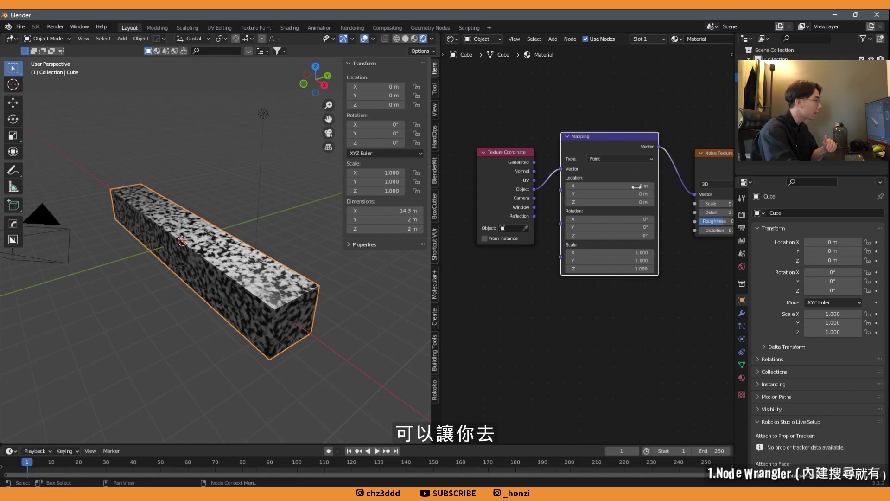
pyautogui.moveTo(623, 185); pyautogui.dragTo(607, 184, button='middle')
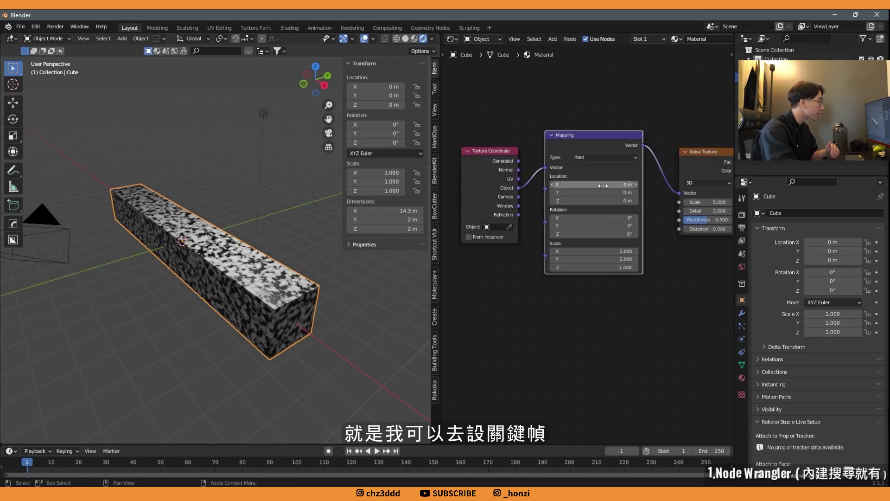
pyautogui.moveTo(607, 184)
pyautogui.mouseDown()
pyautogui.moveTo(635, 184)
pyautogui.moveTo(602, 184)
pyautogui.mouseUp()
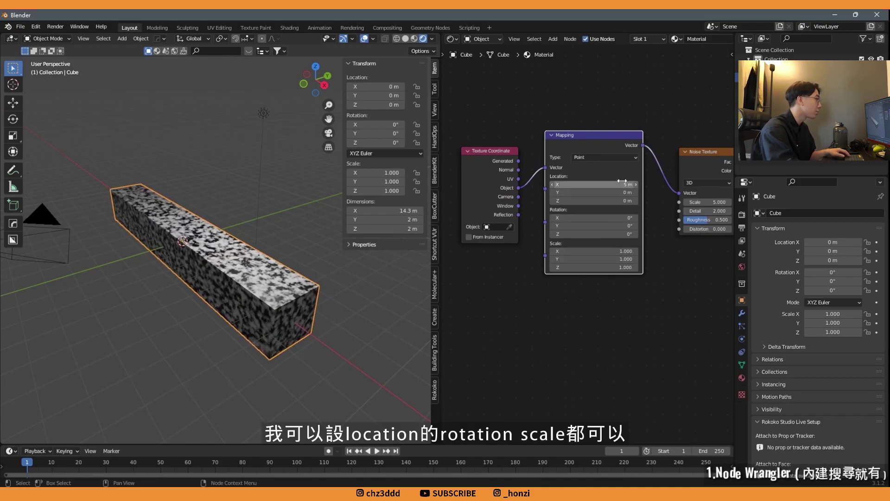
pyautogui.rightClick(589, 183)
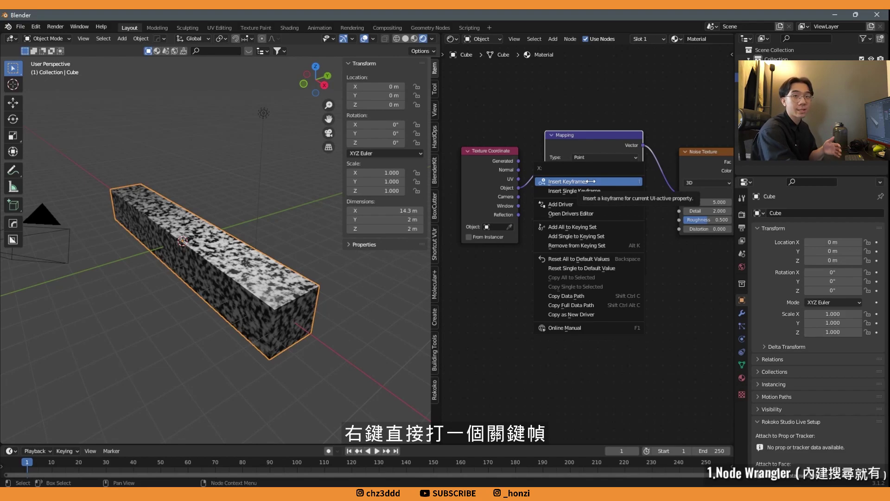
pyautogui.click(628, 122)
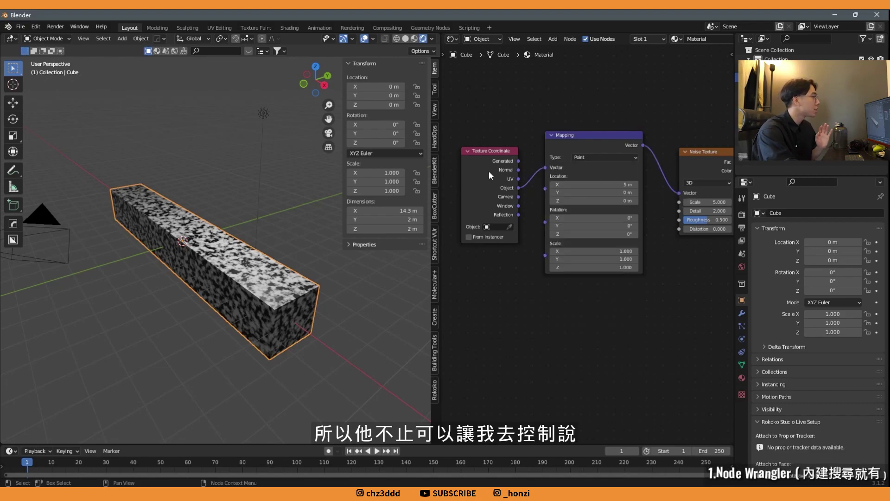
# Rearrange the Texture Coordinate and Mapping nodes, then deselect all nodes
pyautogui.moveTo(490, 175); pyautogui.dragTo(493, 160)
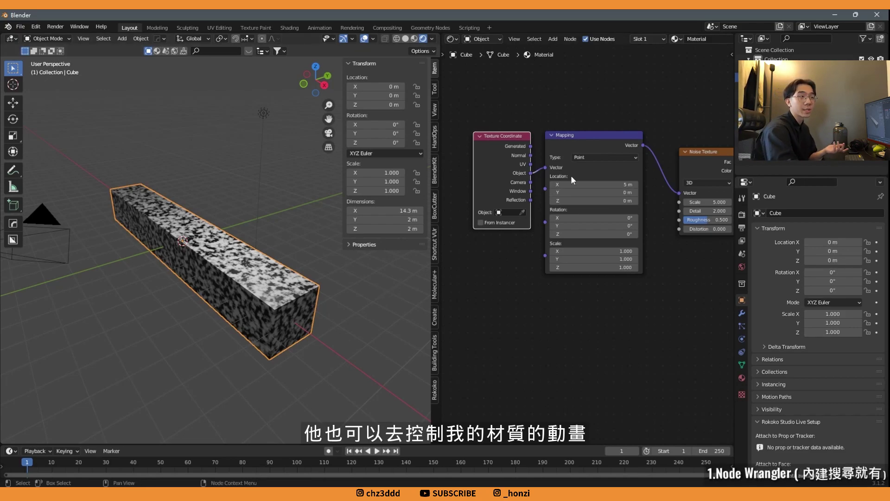
pyautogui.moveTo(608, 141); pyautogui.dragTo(624, 138)
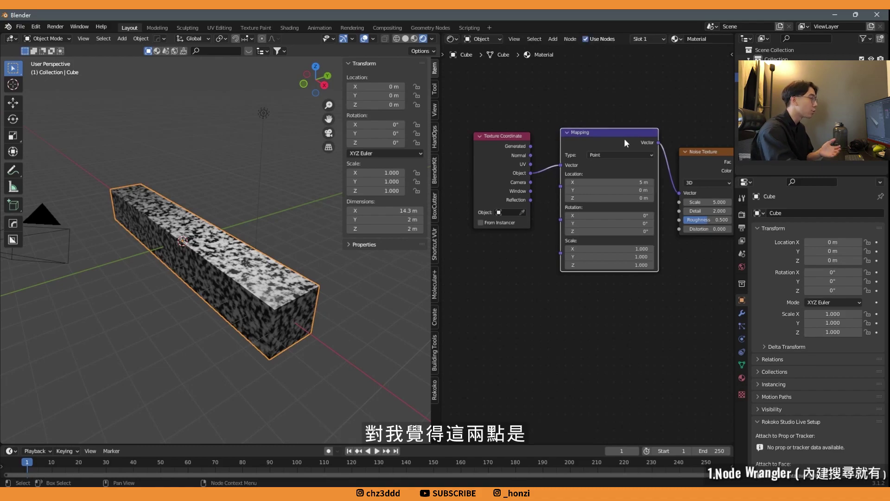
pyautogui.moveTo(608, 102); pyautogui.dragTo(510, 191)
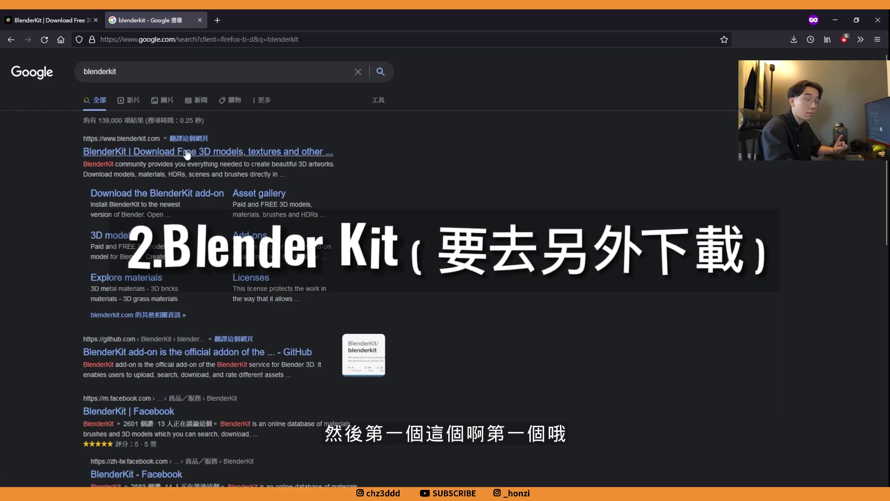
# Get the BlenderKit v3.1.7 add-on via I Want Free Assets and Download, then minimize Firefox
pyautogui.click(187, 154)
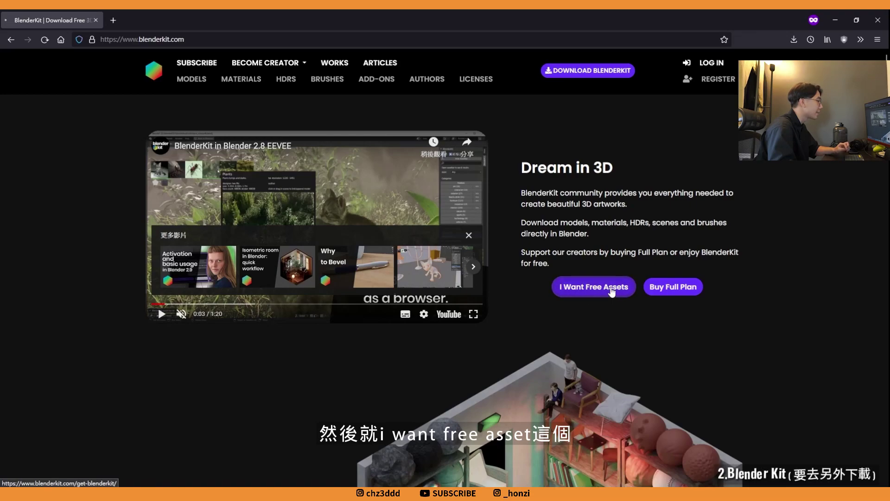
pyautogui.click(611, 291)
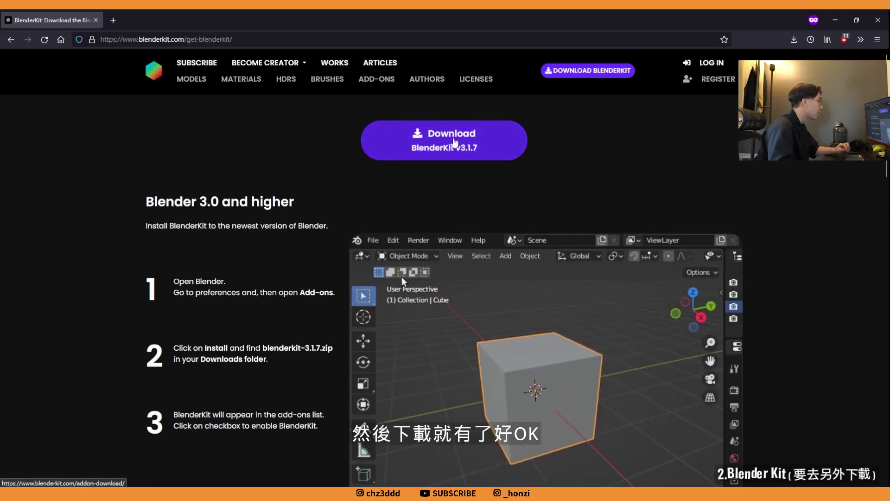
pyautogui.click(793, 40)
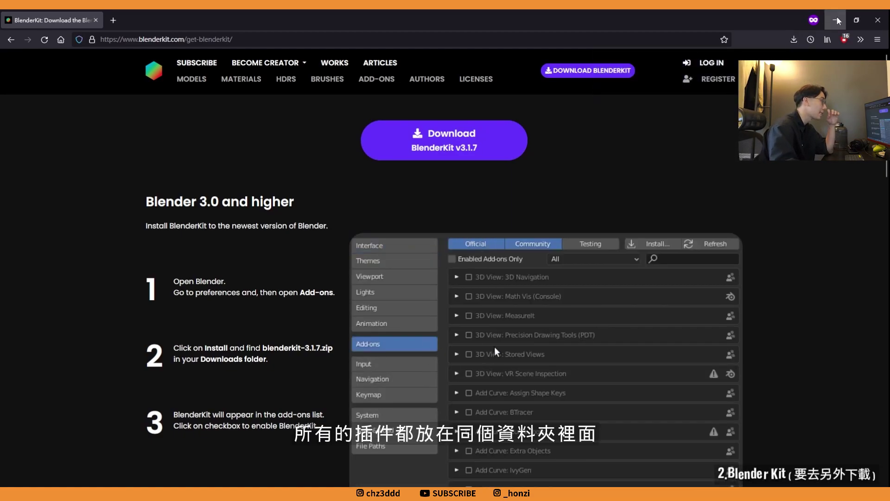
pyautogui.click(838, 20)
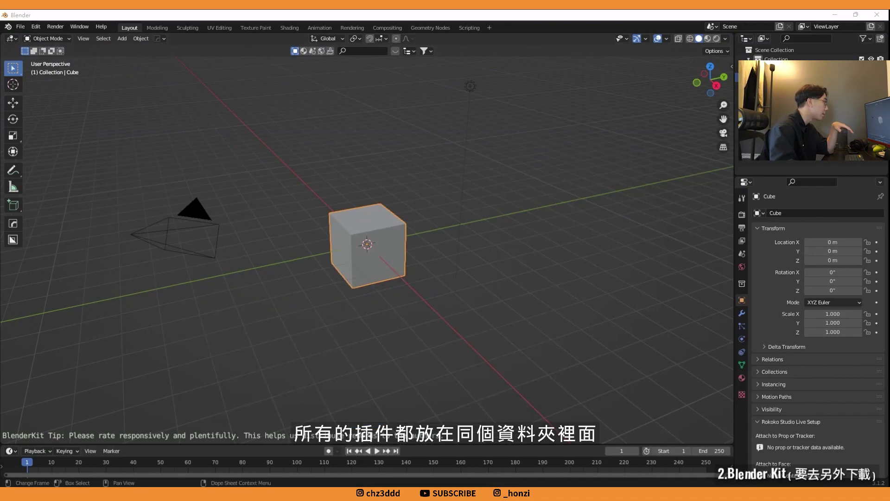
# Locate the BlenderKit zip in File Explorer and install it from the Add-ons preferences
pyautogui.press('super+e')
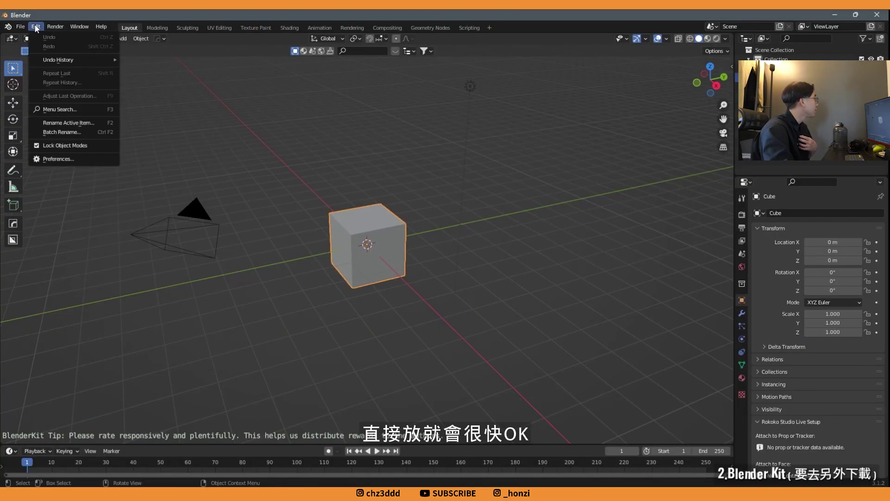
pyautogui.click(65, 160)
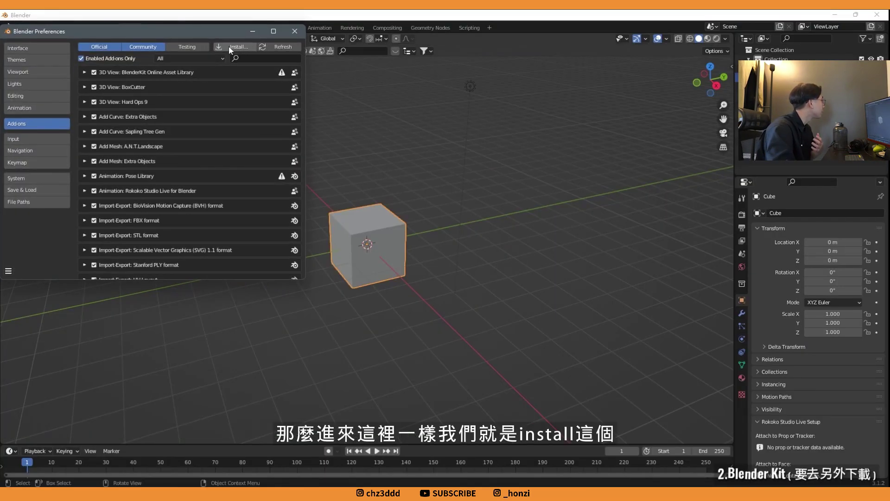
pyautogui.click(241, 45)
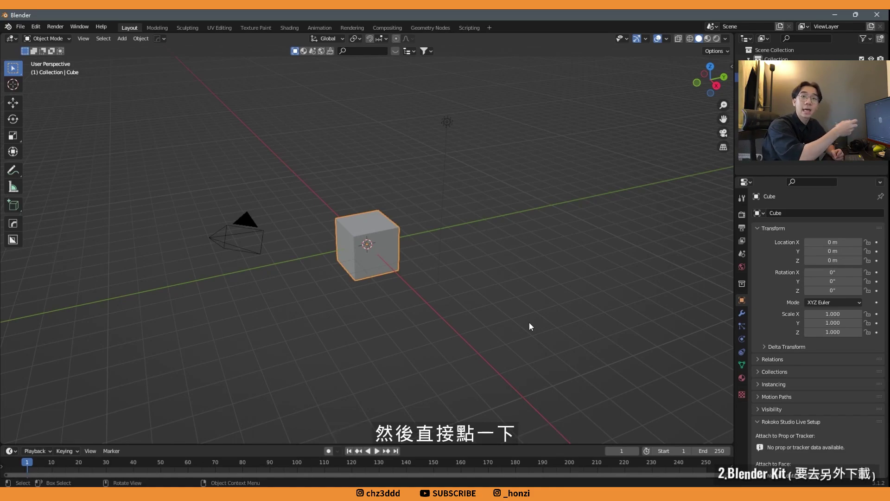
# Delete the cube, camera and light, and search the BlenderKit asset bar for 'statue'
pyautogui.press('a')
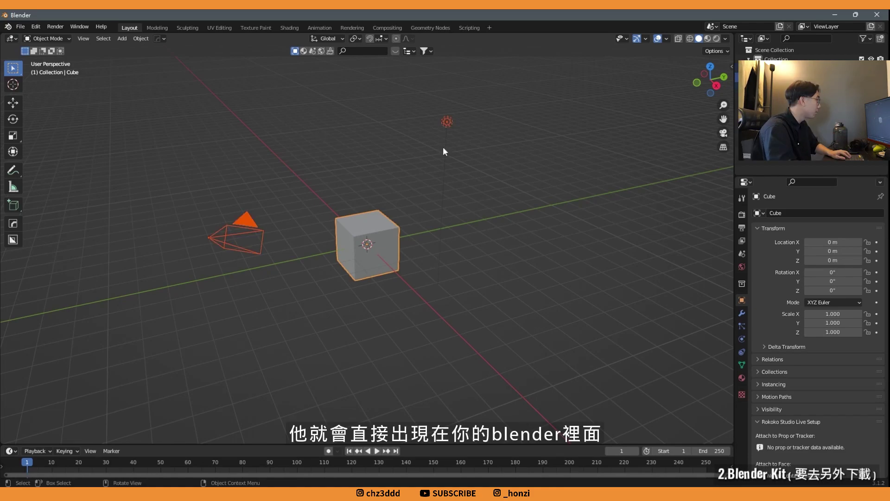
pyautogui.press('Delete')
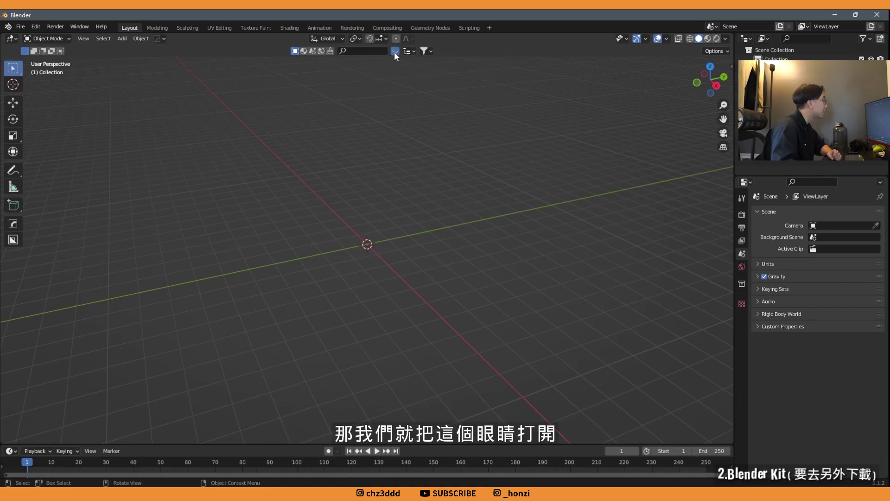
pyautogui.click(394, 52)
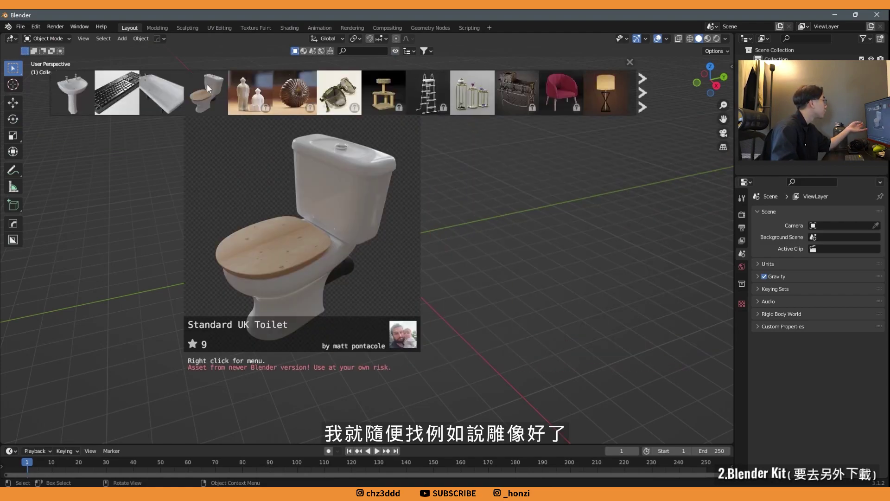
pyautogui.click(360, 50)
pyautogui.write('statue')
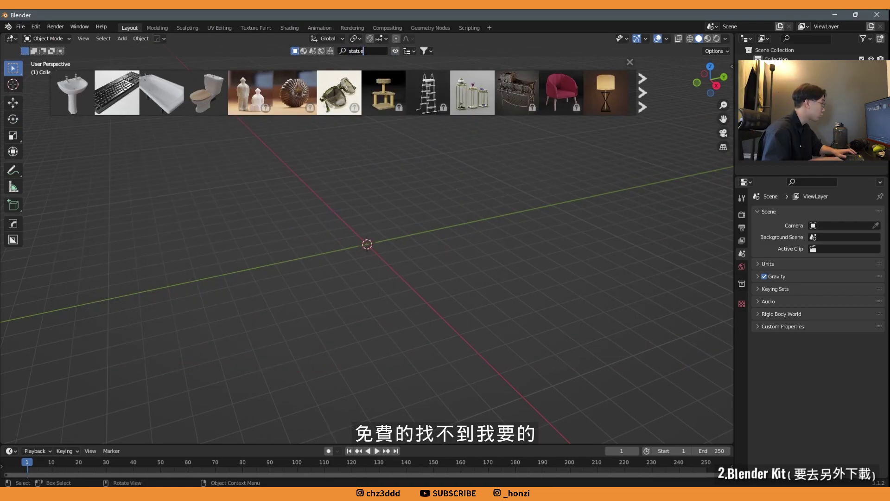
pyautogui.press('Return')
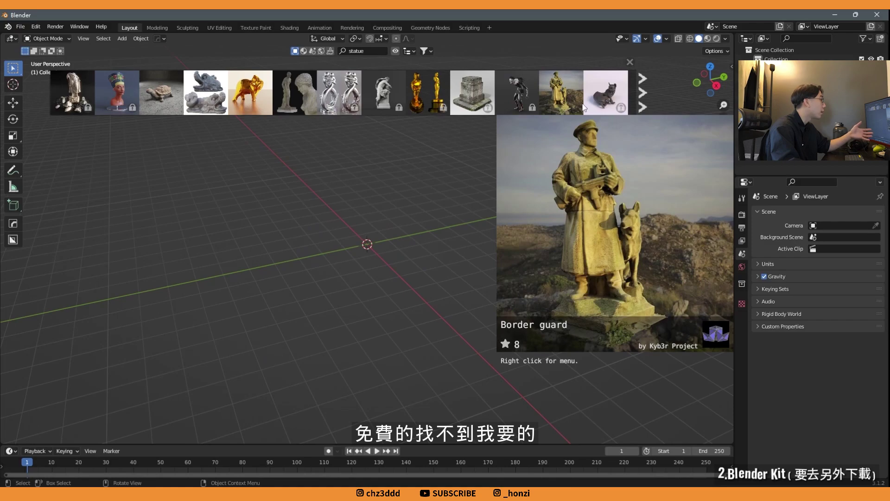
# Place the golden DiZangPuSa statue at the scene centre and orbit around it
pyautogui.click(643, 99)
pyautogui.moveTo(206, 91)
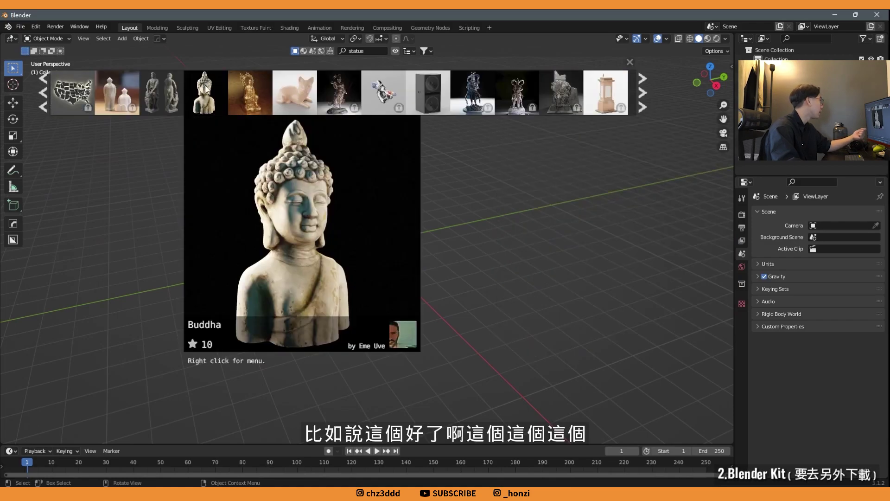
pyautogui.moveTo(262, 88); pyautogui.dragTo(354, 249)
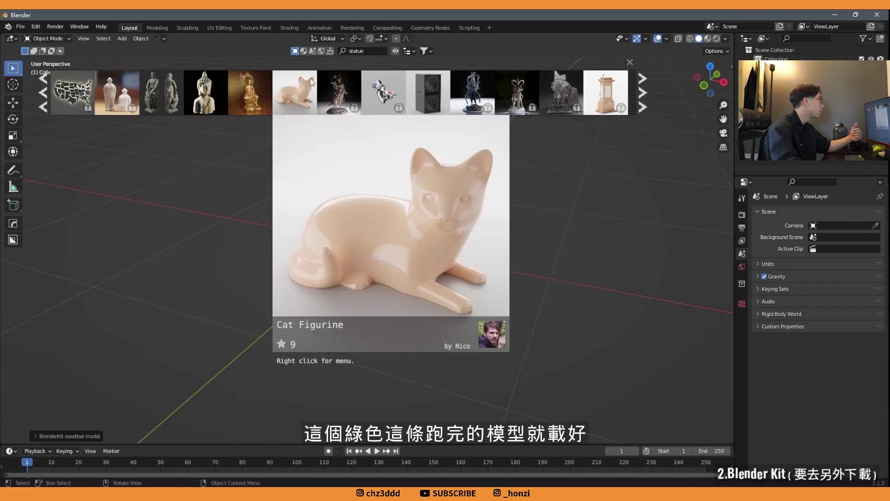
pyautogui.scroll(-5, 297, 92)
pyautogui.click(384, 218)
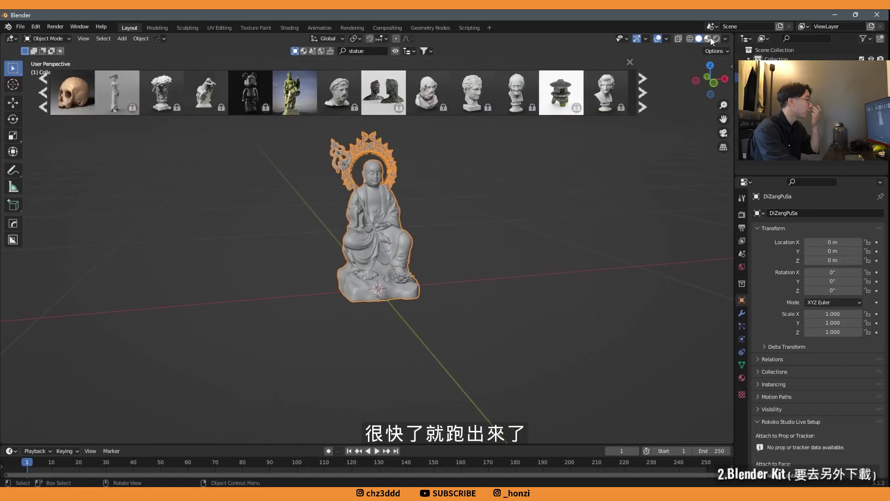
pyautogui.scroll(2, 444, 212)
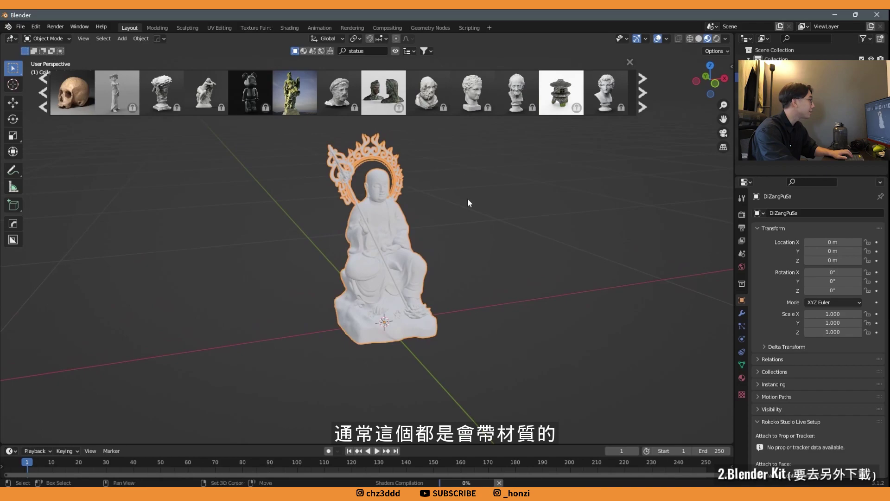
pyautogui.moveTo(467, 199); pyautogui.dragTo(402, 284, button='middle')
pyautogui.moveTo(458, 248); pyautogui.dragTo(469, 204, button='middle')
pyautogui.scroll(-3, 468, 194)
pyautogui.hotkey('shift', 'a')
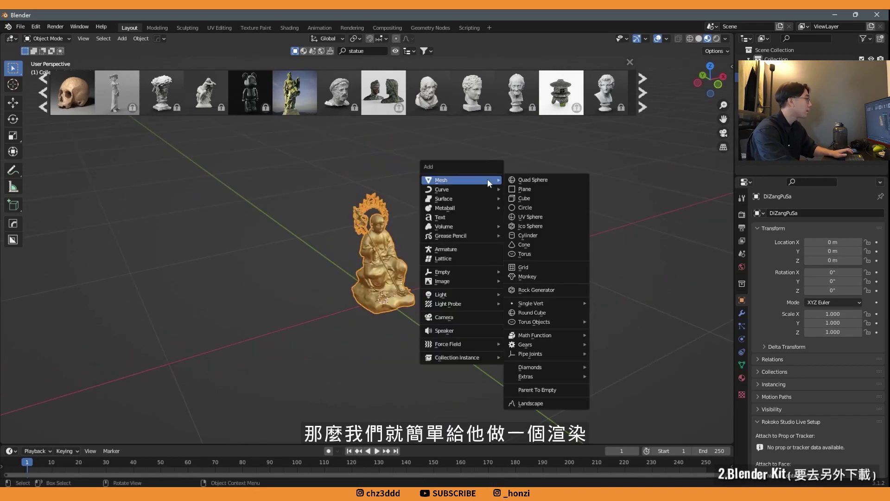
pyautogui.click(525, 190)
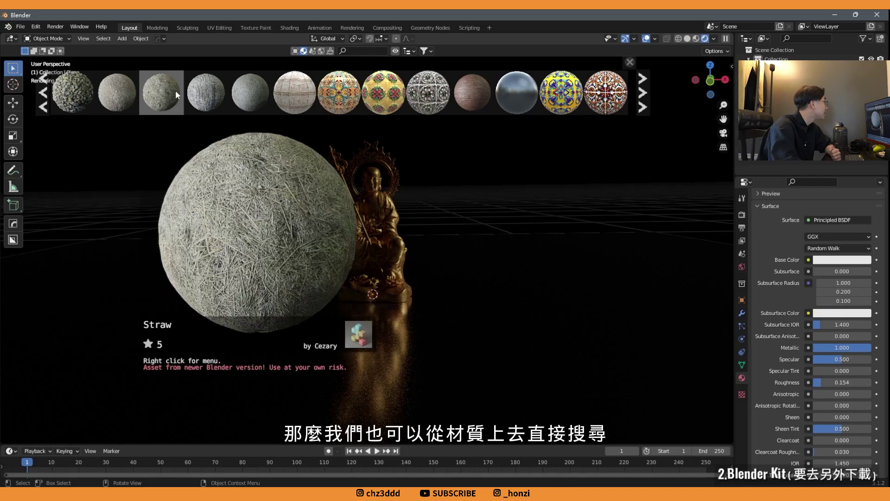
pyautogui.moveTo(561, 93)
pyautogui.moveTo(561, 92); pyautogui.dragTo(353, 278)
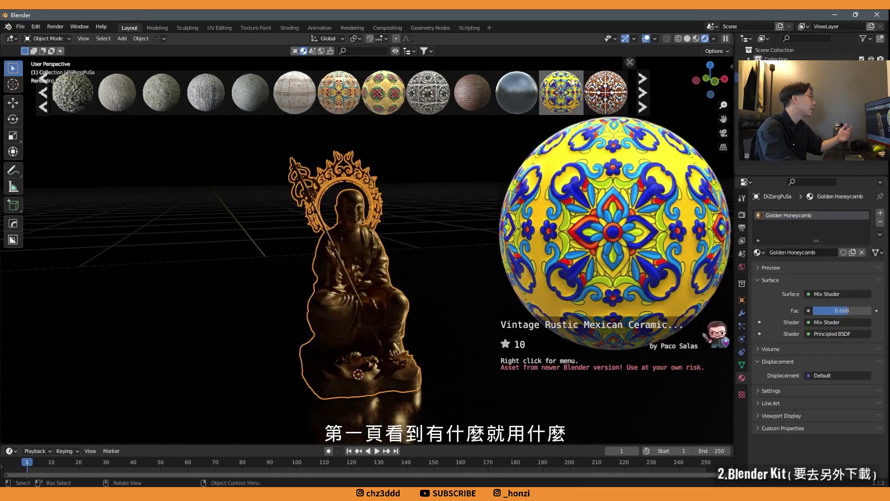
pyautogui.moveTo(561, 92)
pyautogui.mouseDown()
pyautogui.moveTo(413, 231)
pyautogui.moveTo(359, 238)
pyautogui.mouseUp()
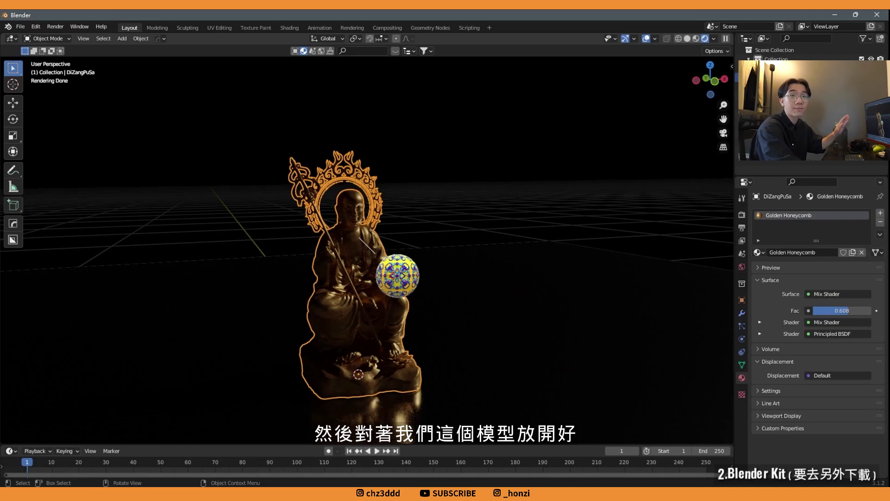
pyautogui.moveTo(359, 238); pyautogui.dragTo(366, 237)
pyautogui.scroll(3, 451, 207)
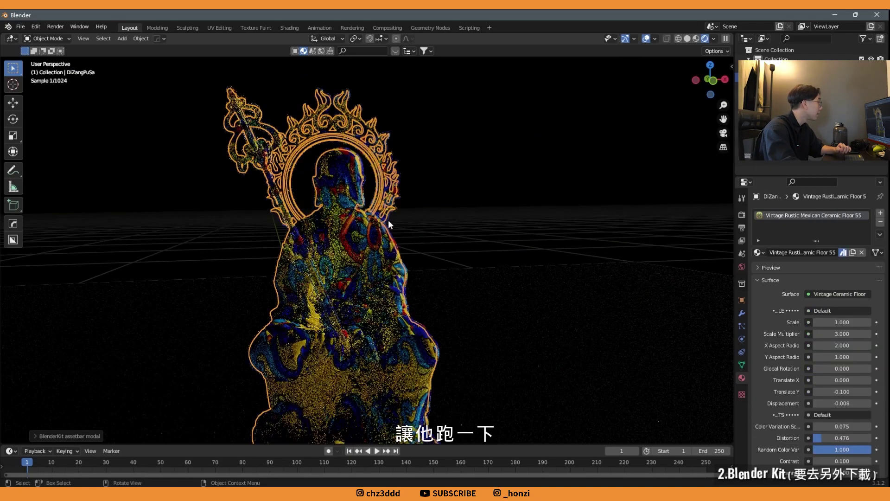
pyautogui.scroll(-3, 451, 206)
pyautogui.scroll(-2, 432, 207)
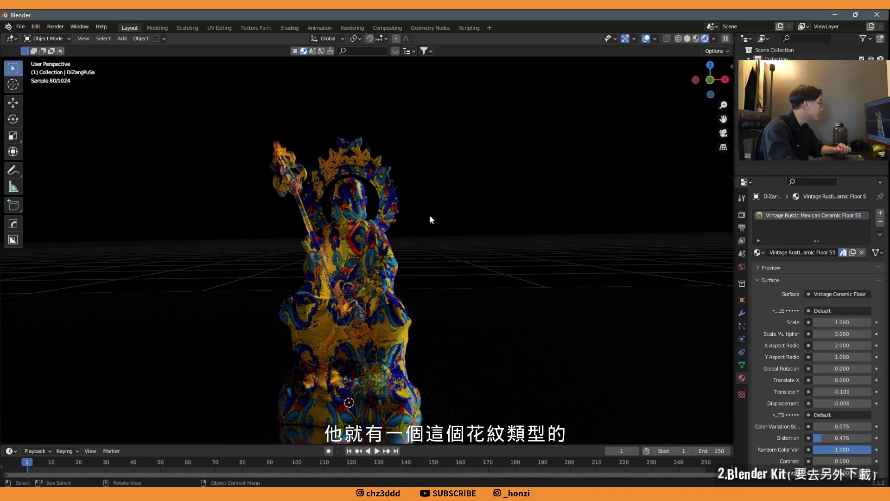
pyautogui.click(313, 51)
pyautogui.click(312, 52)
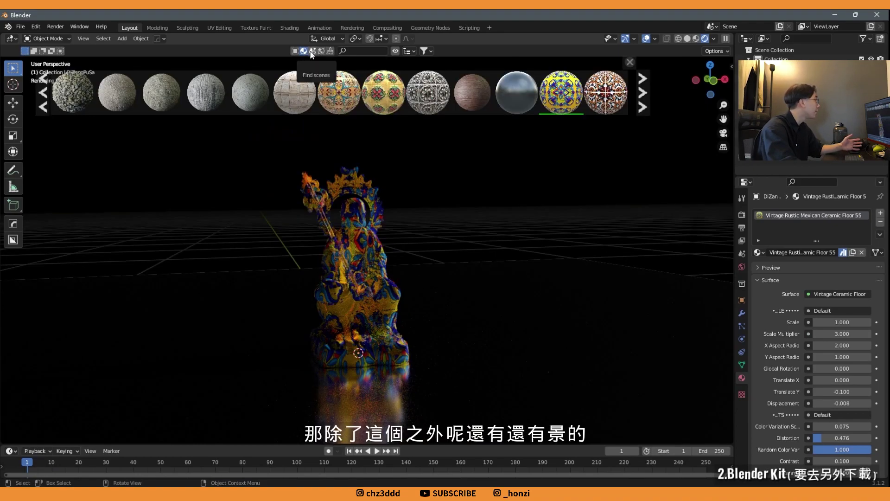
pyautogui.click(330, 51)
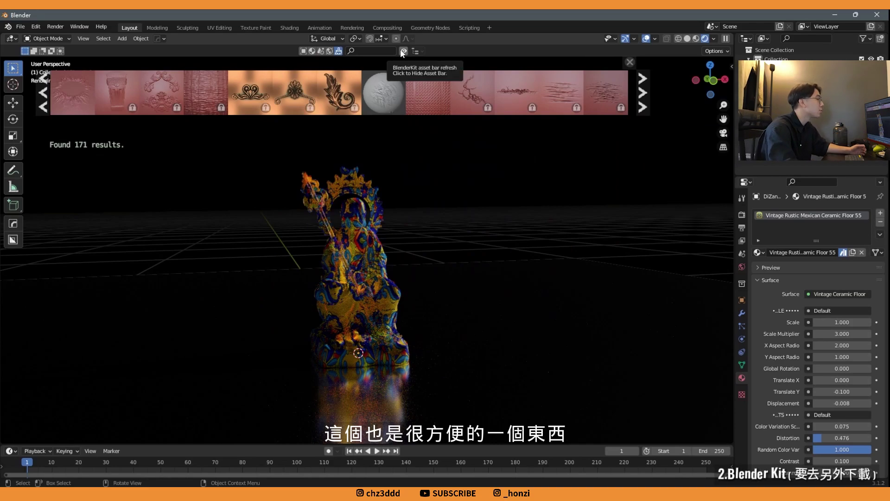
pyautogui.click(313, 52)
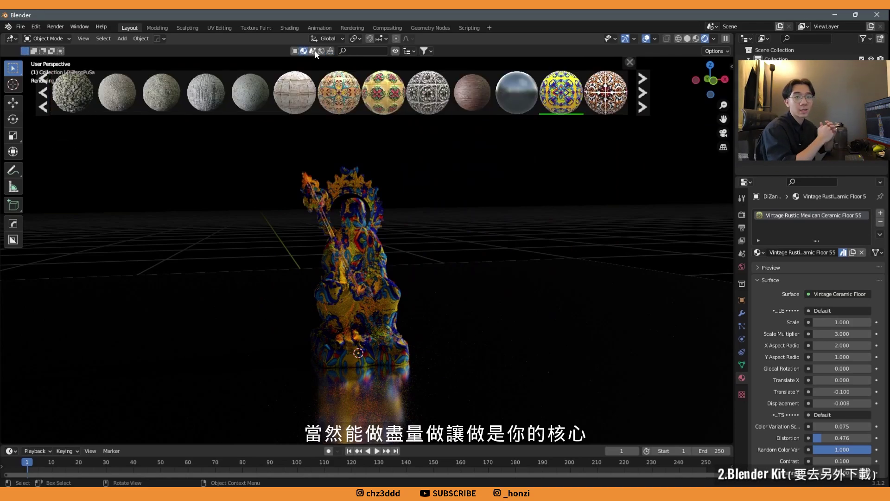
pyautogui.click(395, 51)
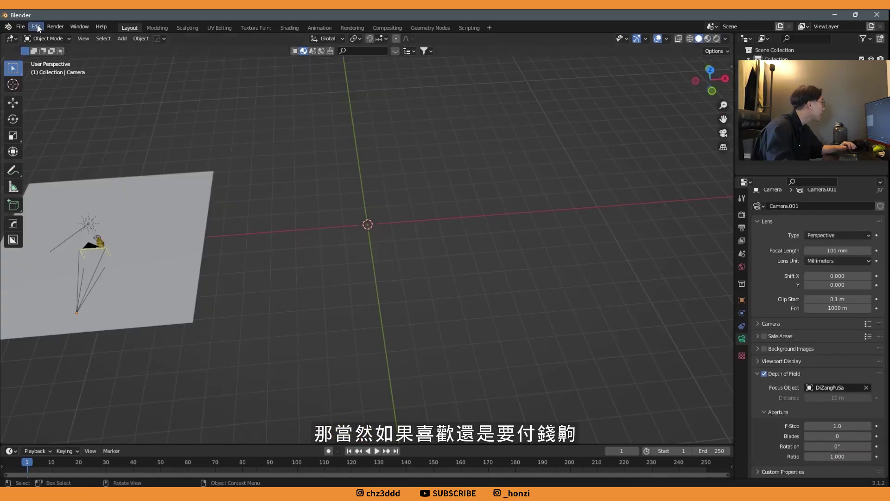
pyautogui.click(36, 27)
# Check the add-on list, then add an A.N.T. Landscape mesh from Shift+A Mesh > Landscape
pyautogui.click(77, 159)
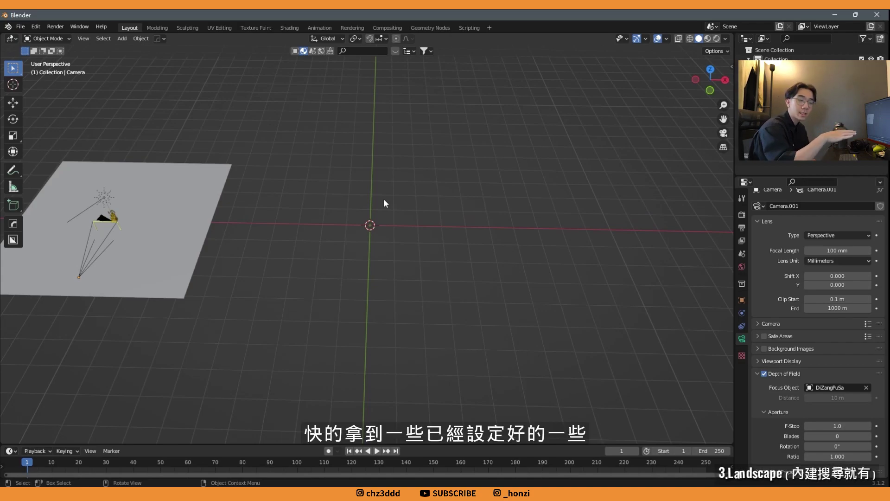
pyautogui.scroll(2, 383, 203)
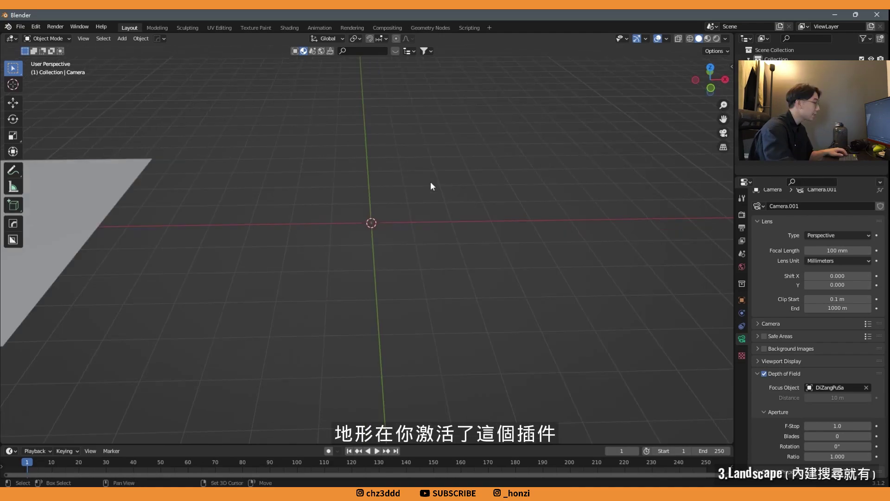
pyautogui.hotkey('shift', 'a')
pyautogui.moveTo(385, 45)
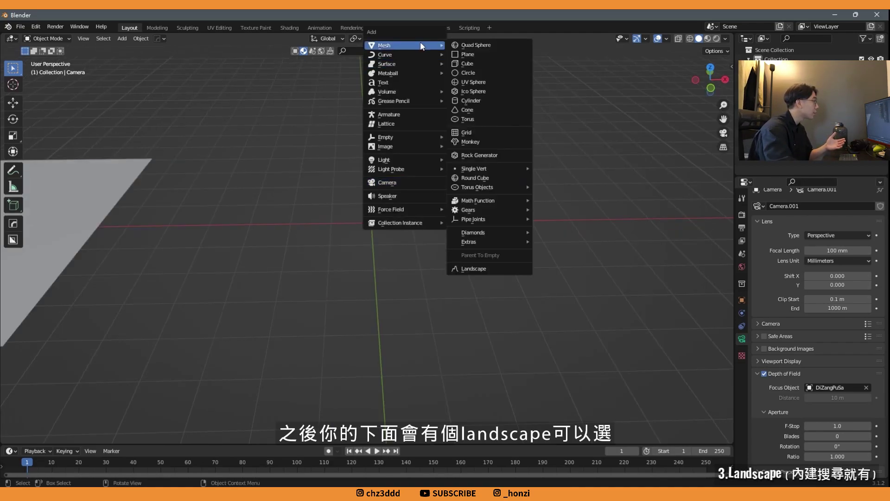
pyautogui.click(466, 271)
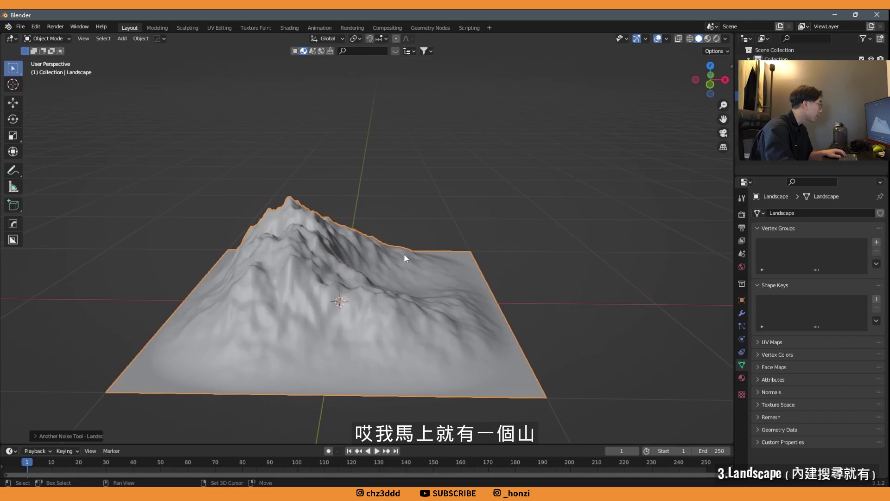
# Apply the abstract and then the lakes terrain presets in the Landscape redo panel
pyautogui.click(33, 436)
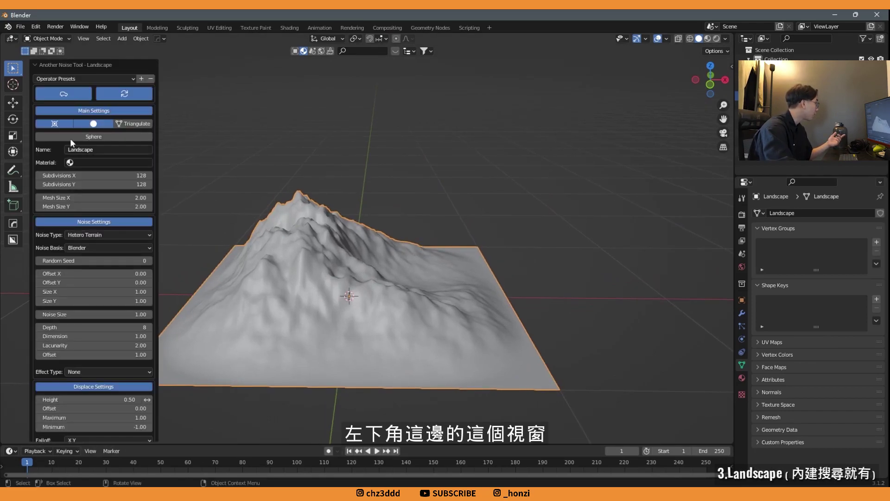
pyautogui.click(86, 79)
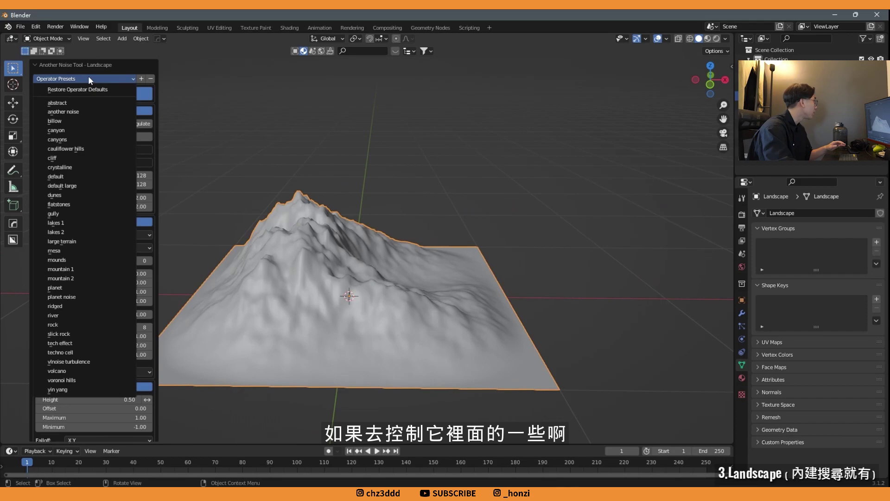
pyautogui.click(84, 103)
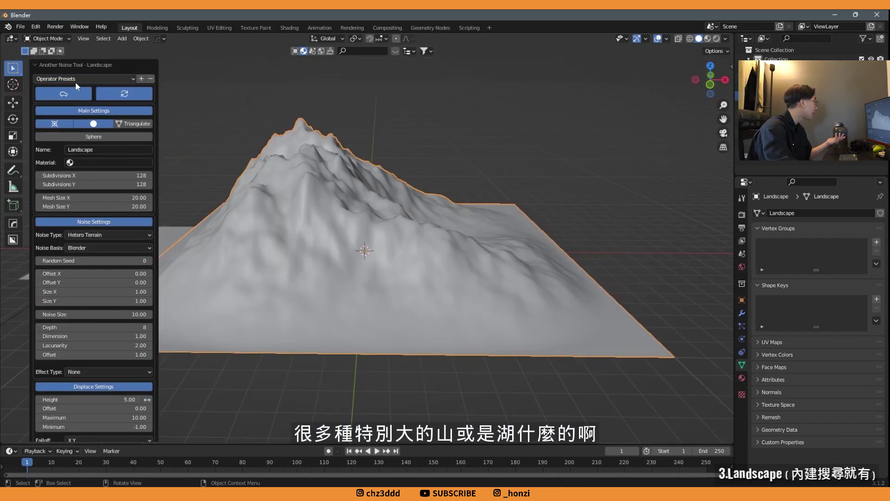
pyautogui.click(75, 79)
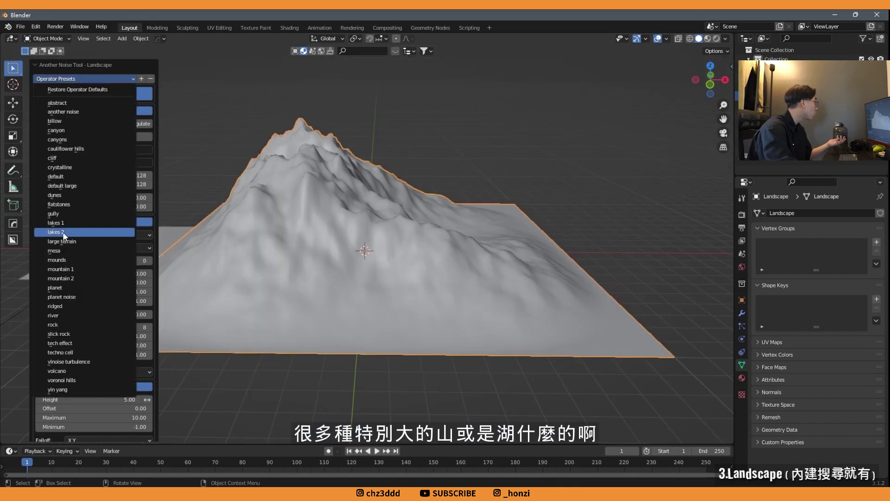
pyautogui.click(74, 231)
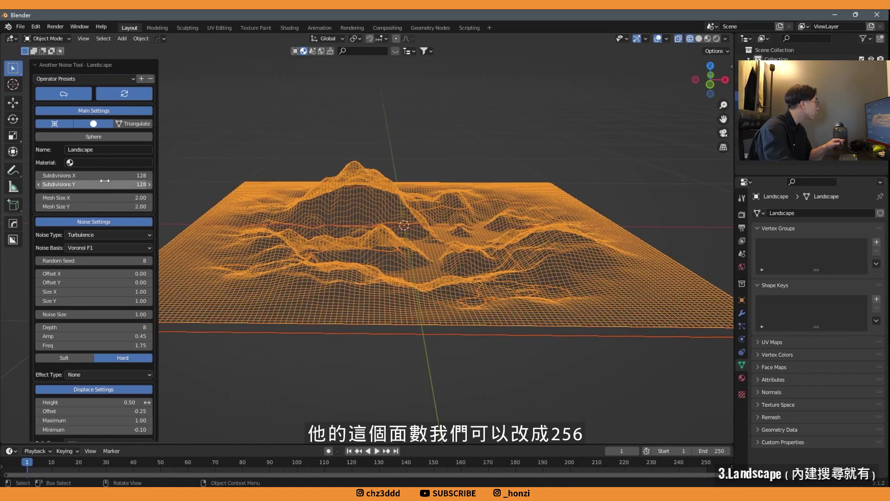
# Set the terrain Subdivisions to 256 and return to solid shading
pyautogui.doubleClick(107, 178)
pyautogui.write('256')
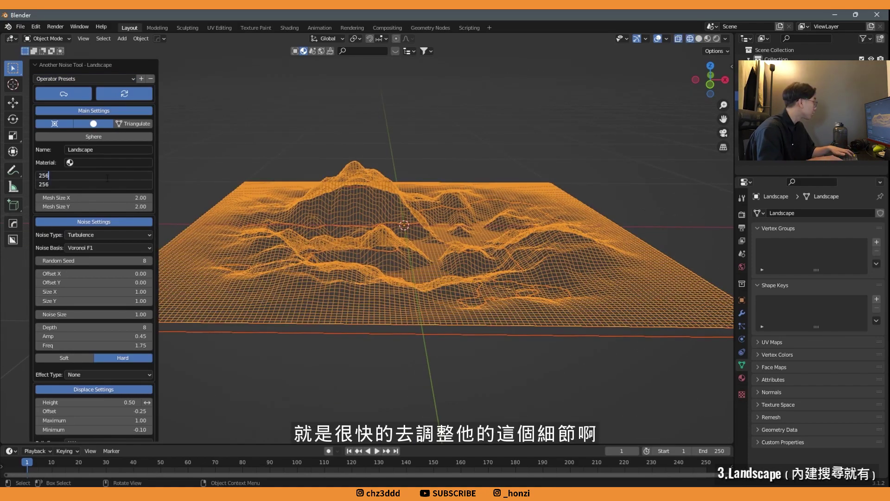
pyautogui.press('Return')
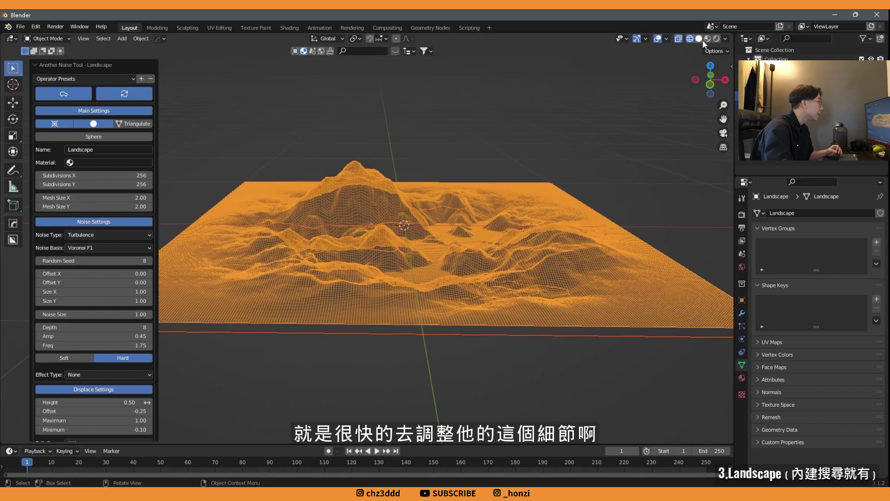
pyautogui.hotkey('shift', 'z')
# Inspect the Effect Type choices, leaving None, and browse the terrain presets again
pyautogui.click(74, 374)
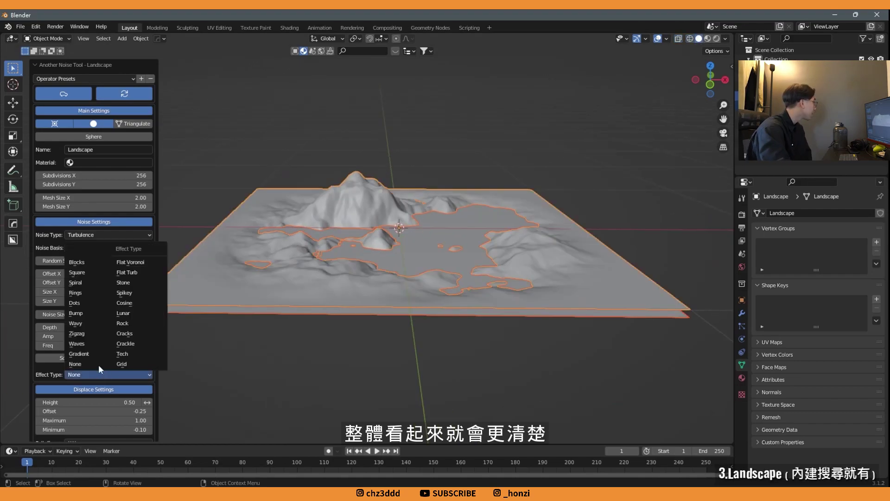
pyautogui.click(72, 371)
pyautogui.scroll(-2, 62, 373)
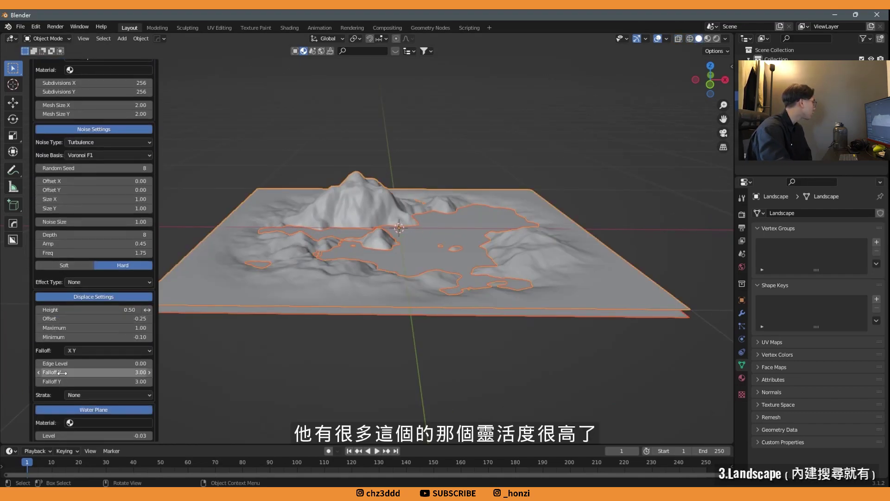
pyautogui.scroll(2, 61, 374)
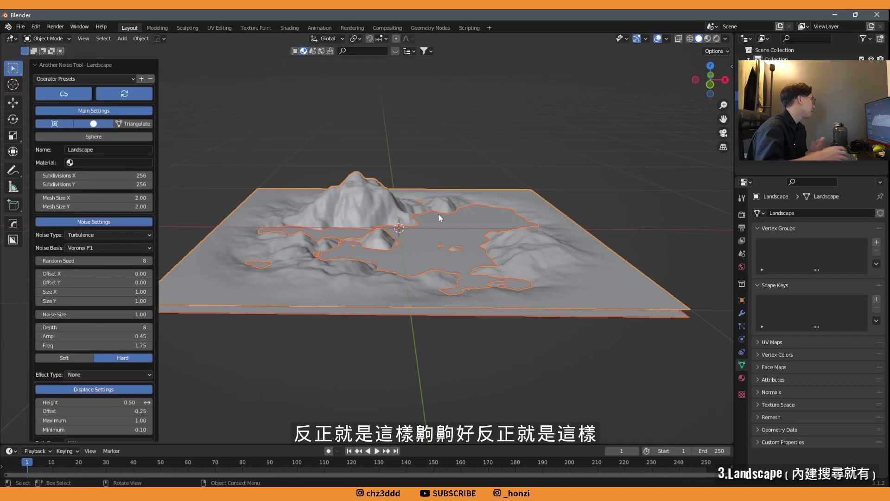
pyautogui.click(104, 80)
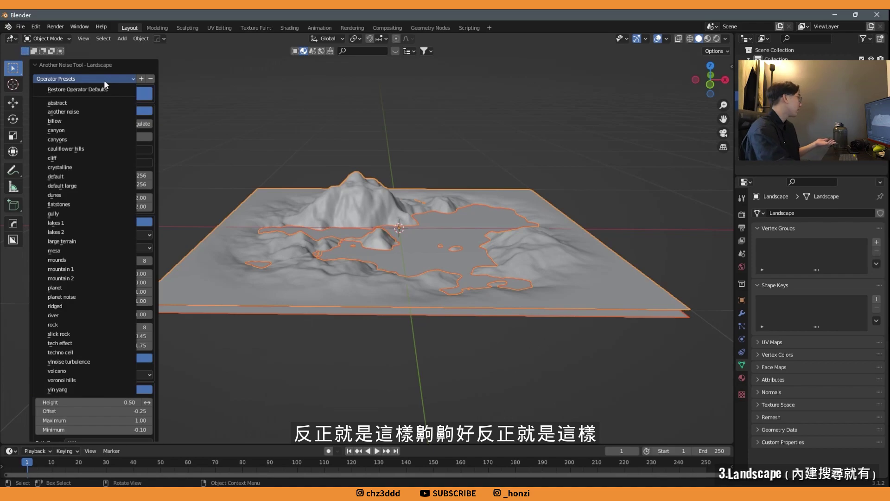
# Apply the 'mountain 1' preset, then 'planet', and briefly toggle the BlenderKit asset bar
pyautogui.click(108, 91)
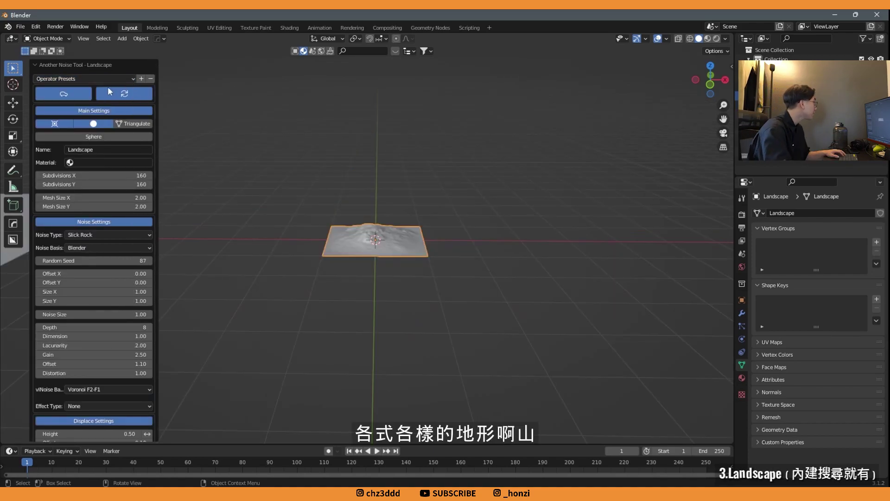
pyautogui.click(103, 79)
pyautogui.click(78, 270)
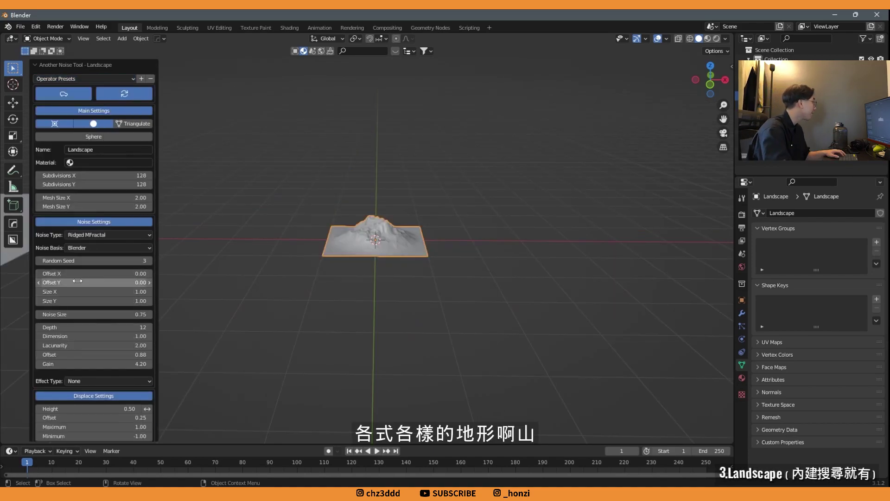
pyautogui.click(102, 79)
pyautogui.click(87, 288)
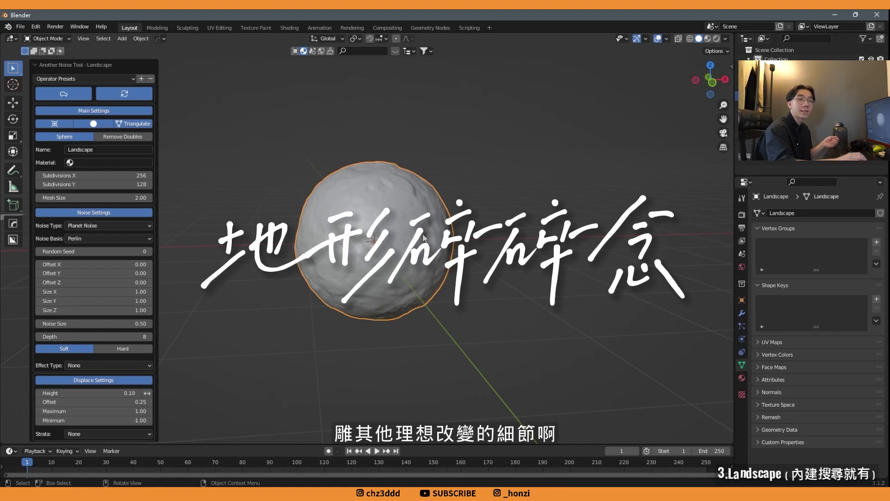
pyautogui.click(393, 51)
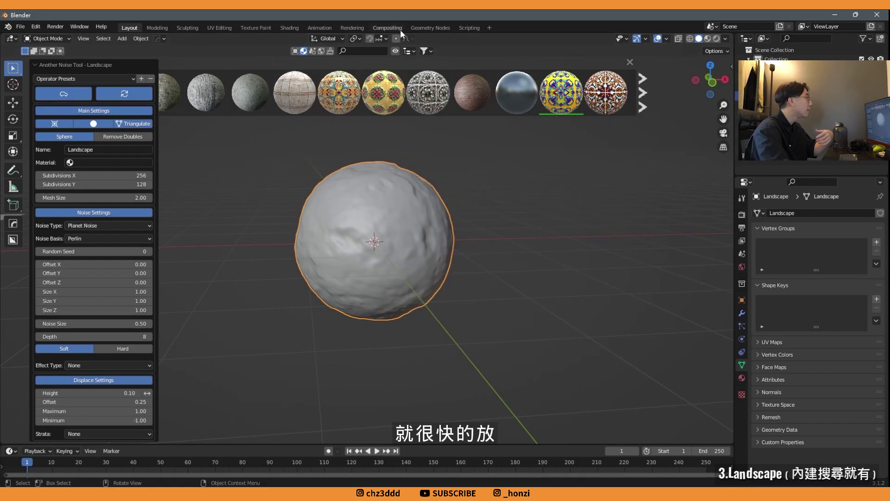
pyautogui.click(397, 51)
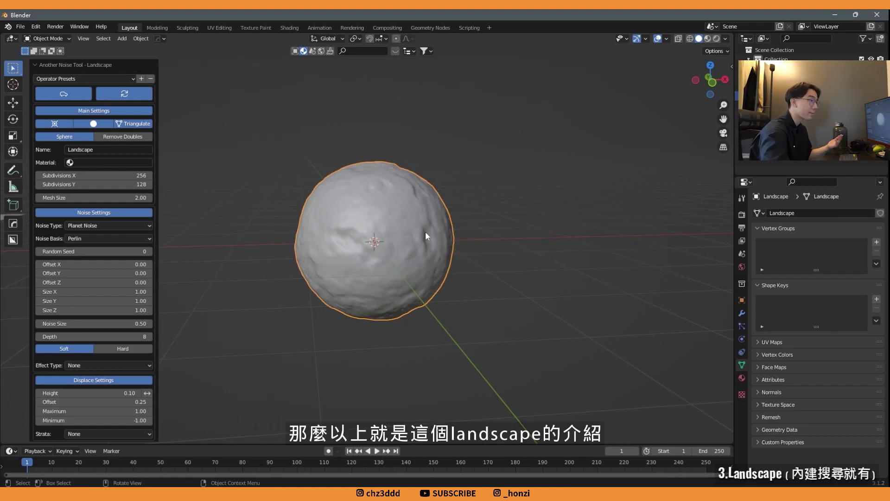
# Delete the landscape sphere and search the add-on preferences for 'tree'
pyautogui.press('x')
pyautogui.click(411, 213)
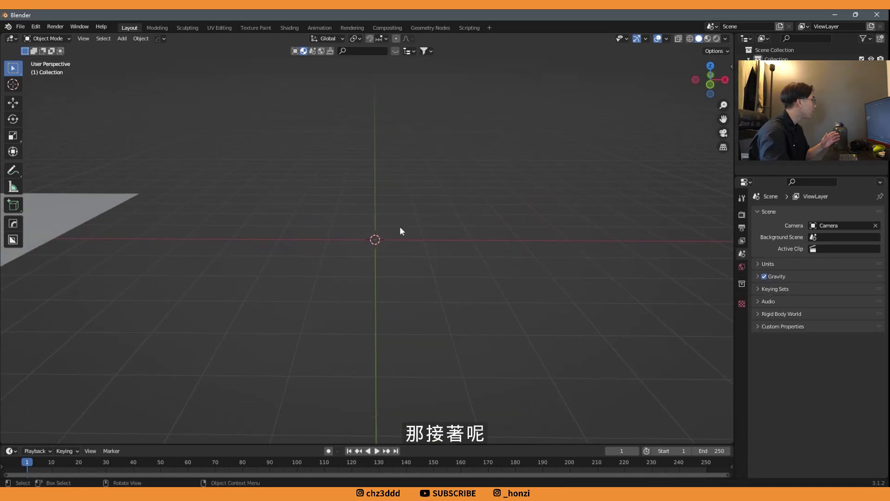
pyautogui.click(30, 28)
pyautogui.click(50, 157)
pyautogui.moveTo(190, 33); pyautogui.dragTo(357, 70)
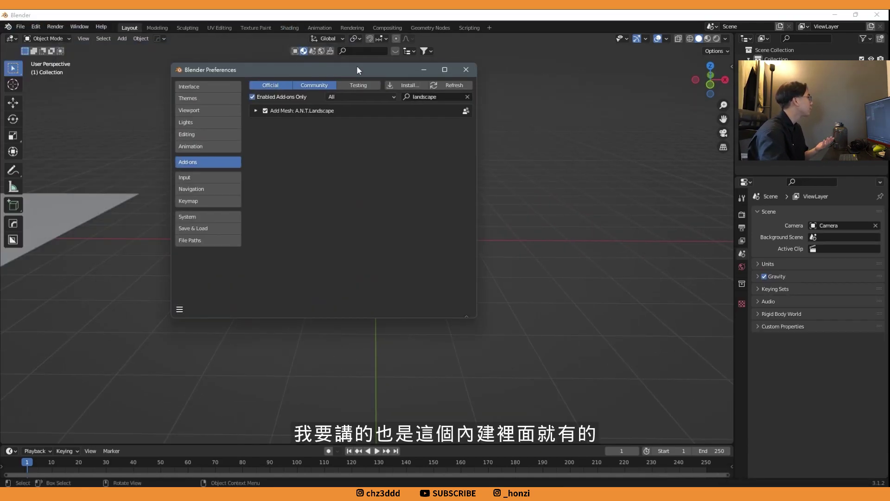
pyautogui.click(417, 97)
pyautogui.write('tree')
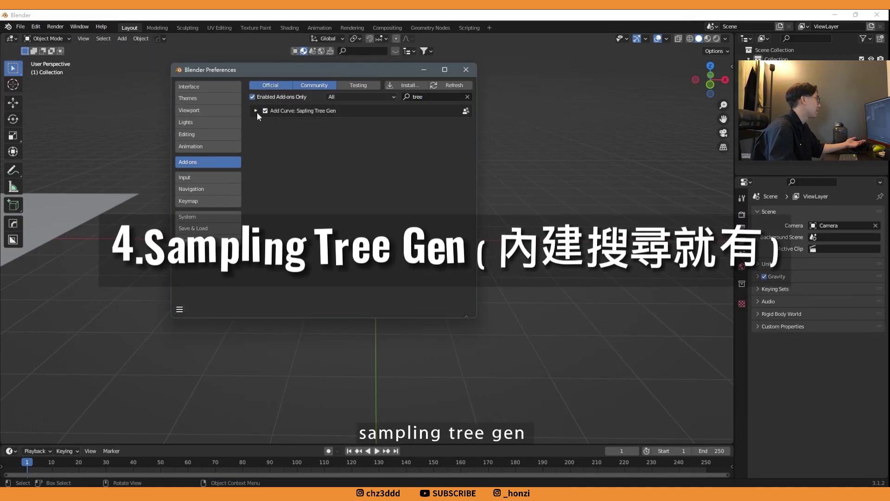
# Add a Sapling Tree Gen tree and load its japanese_maple preset at 6.00 scale
pyautogui.hotkey('shift', 'a')
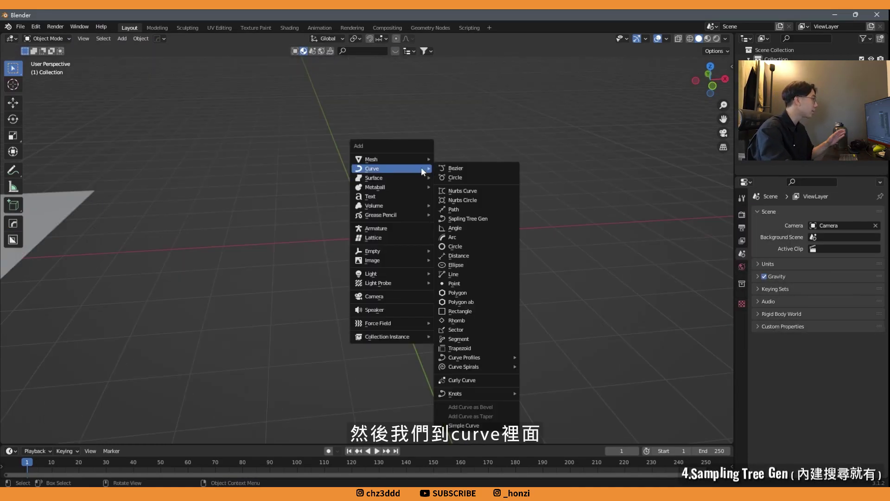
pyautogui.click(471, 218)
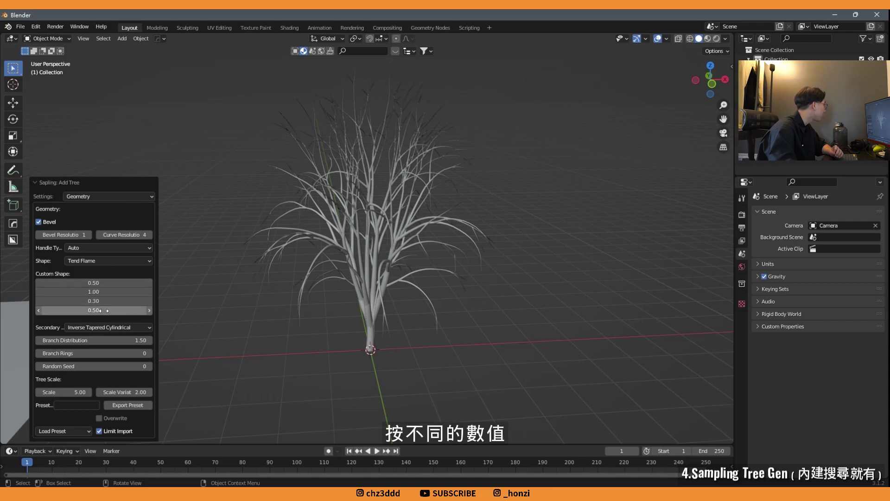
pyautogui.click(59, 429)
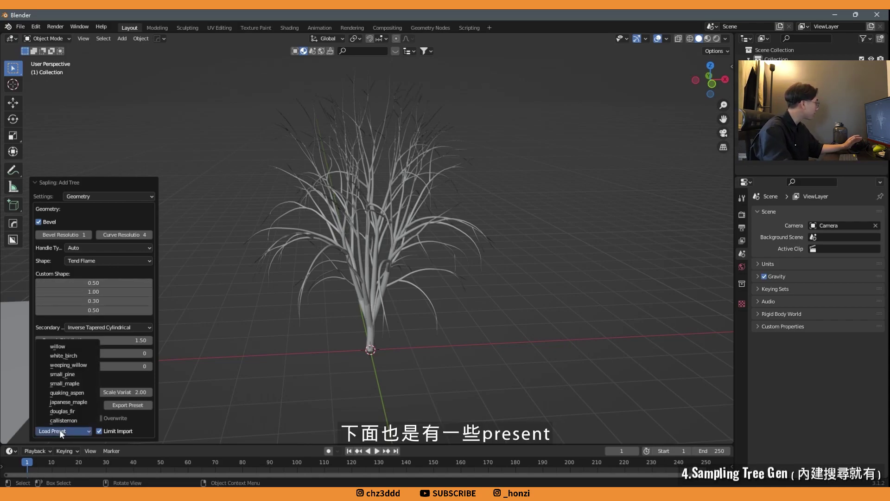
pyautogui.click(74, 346)
pyautogui.moveTo(383, 243); pyautogui.dragTo(430, 263, button='middle')
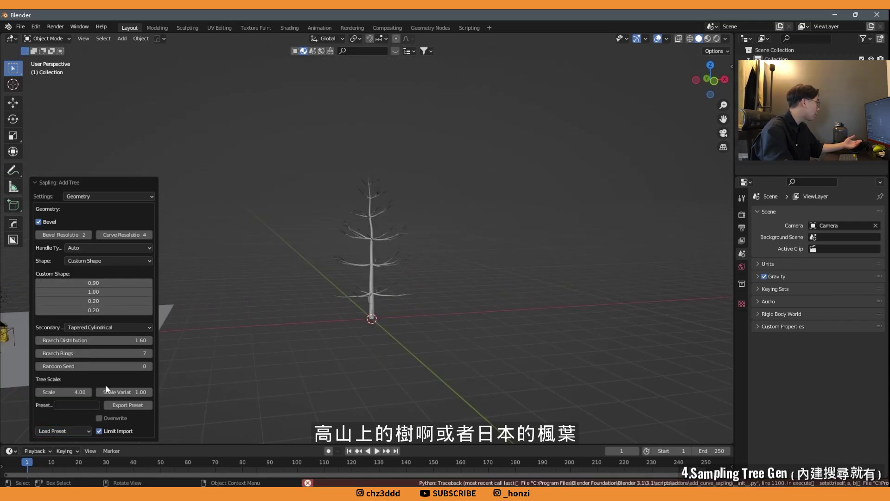
pyautogui.click(70, 428)
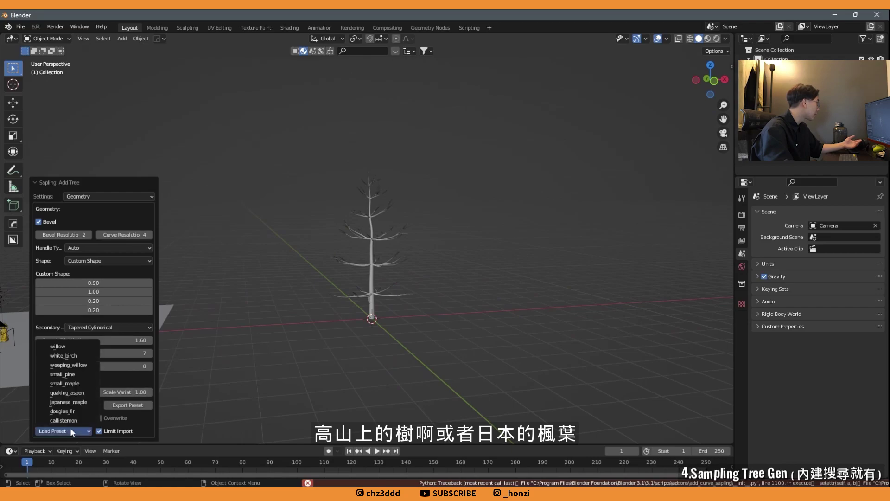
pyautogui.click(76, 402)
pyautogui.moveTo(401, 246); pyautogui.dragTo(417, 249, button='middle')
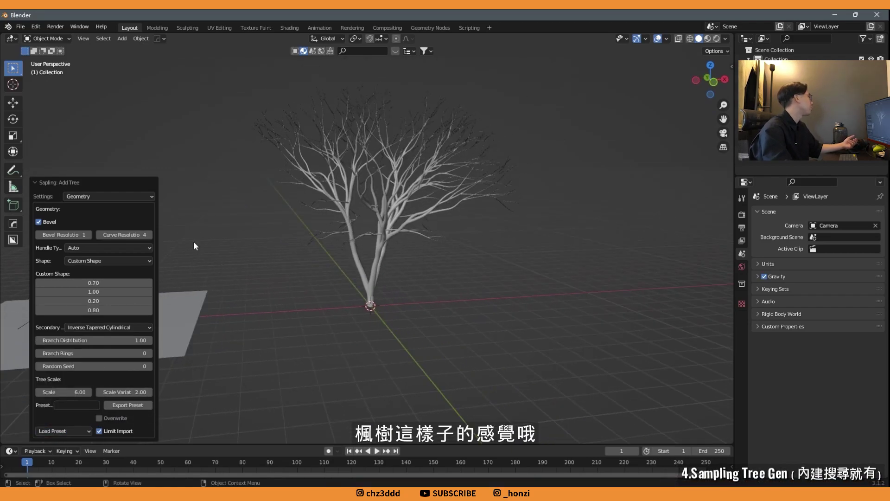
pyautogui.click(107, 196)
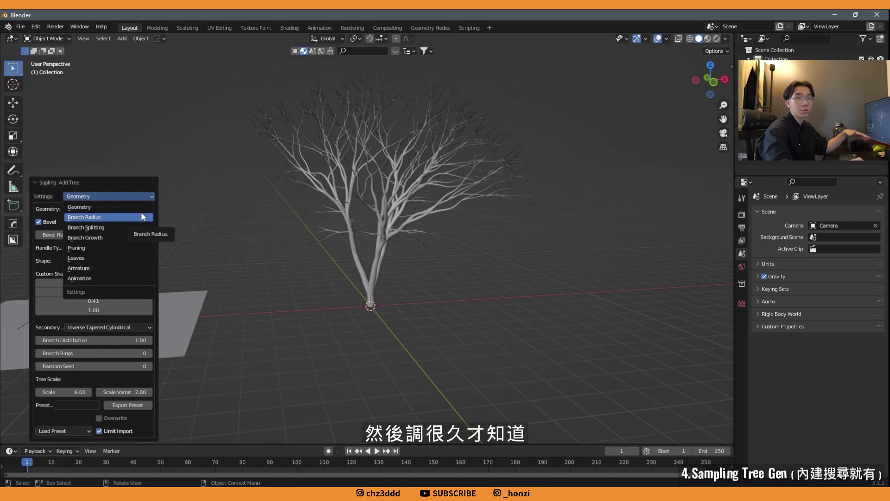
# In the Sapling Leaves settings, tick Show Leaves and set Leaf Scale to 0.41
pyautogui.click(75, 312)
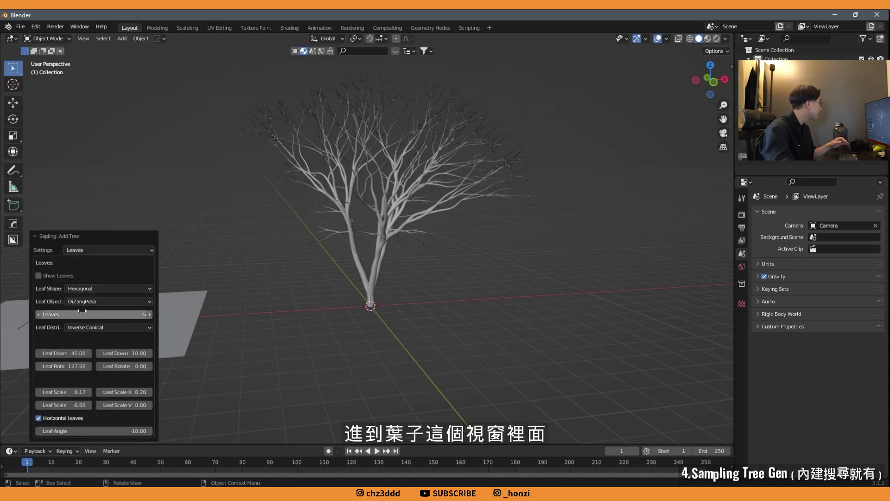
pyautogui.click(39, 276)
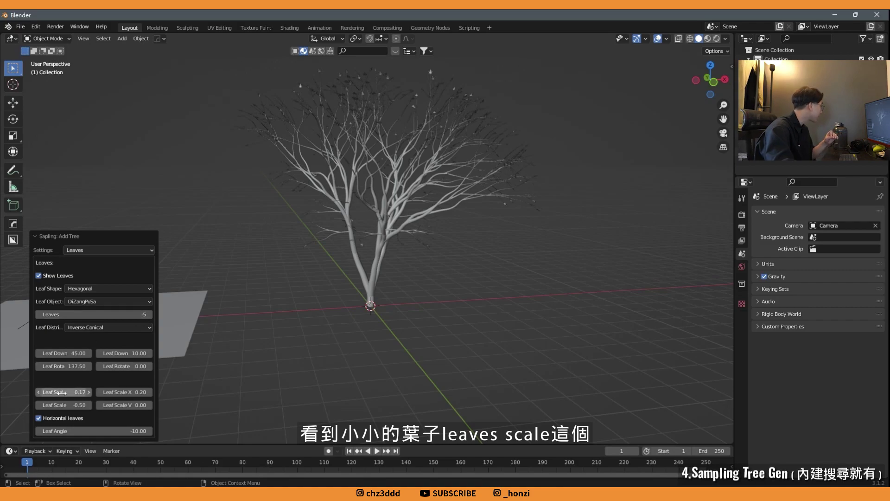
pyautogui.moveTo(64, 391); pyautogui.dragTo(83, 392)
pyautogui.click(109, 249)
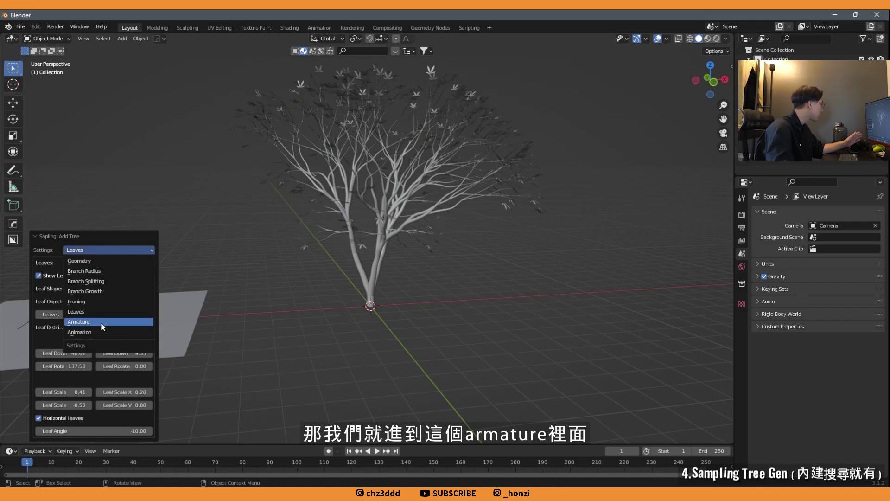
pyautogui.click(101, 322)
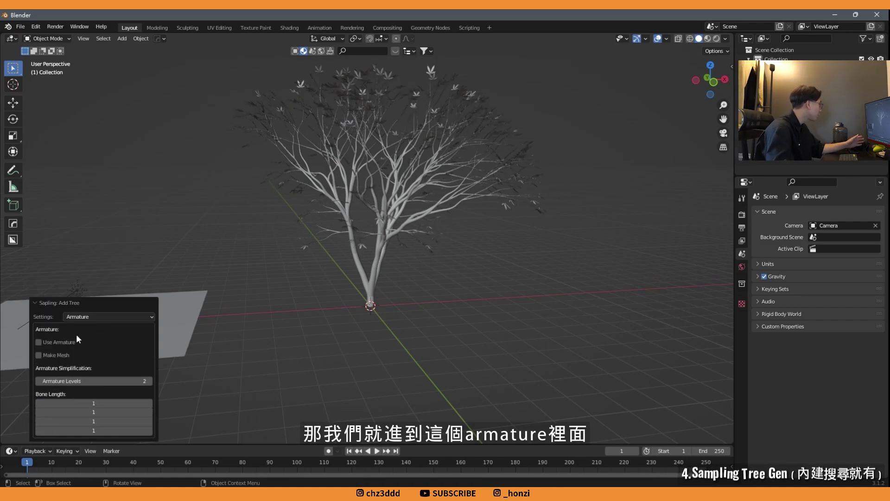
# Enable Use Armature and Armature Animation, then play the tree's swaying animation
pyautogui.click(39, 341)
pyautogui.click(108, 316)
pyautogui.click(93, 394)
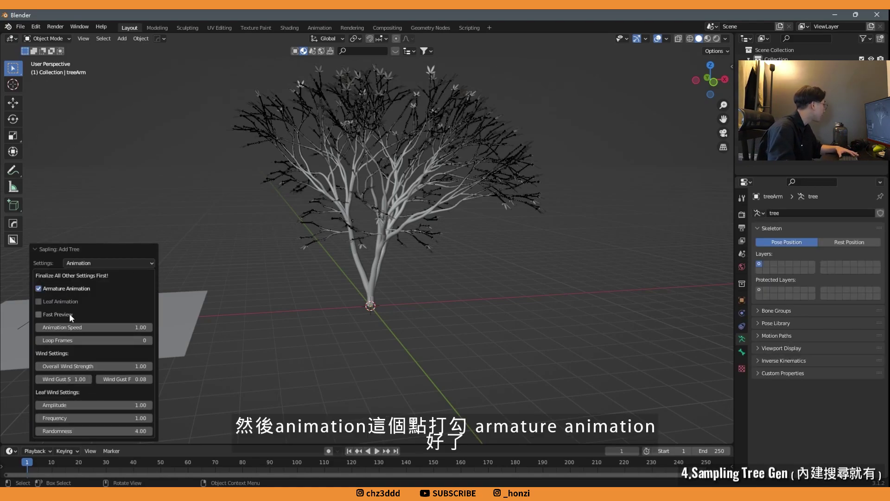
pyautogui.press('space')
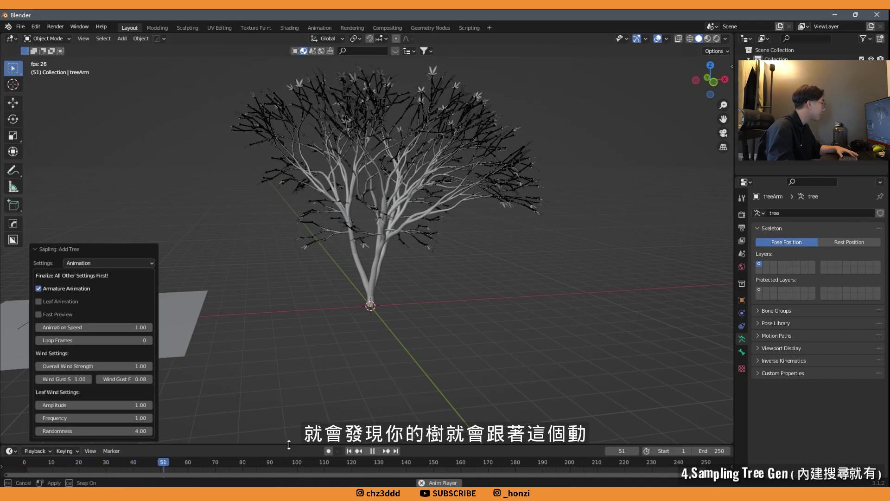
pyautogui.moveTo(292, 444); pyautogui.dragTo(294, 428)
pyautogui.moveTo(399, 168); pyautogui.dragTo(449, 161, button='middle')
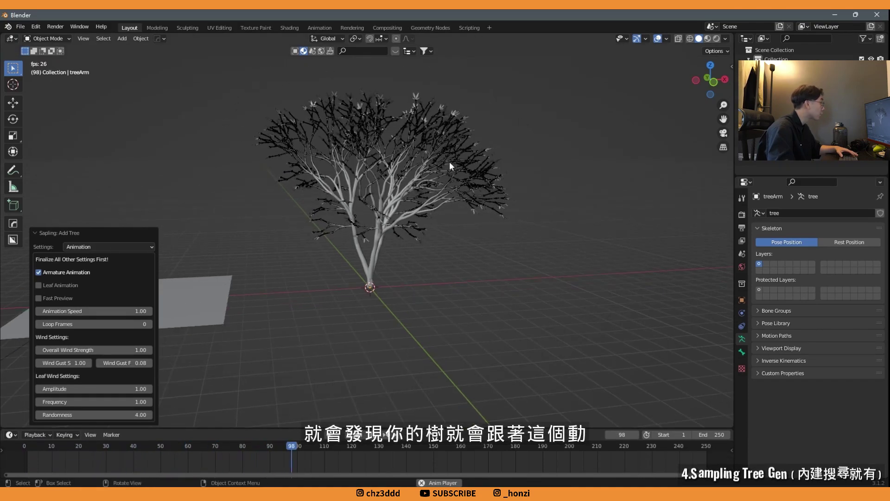
pyautogui.scroll(-3, 563, 457)
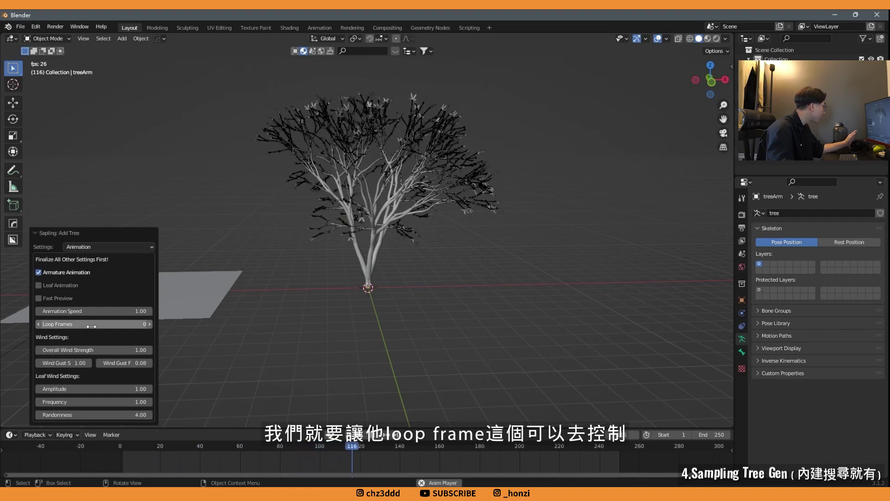
# Set Loop Frames to 250 and Animation Speed to 0.10
pyautogui.click(88, 324)
pyautogui.write('250')
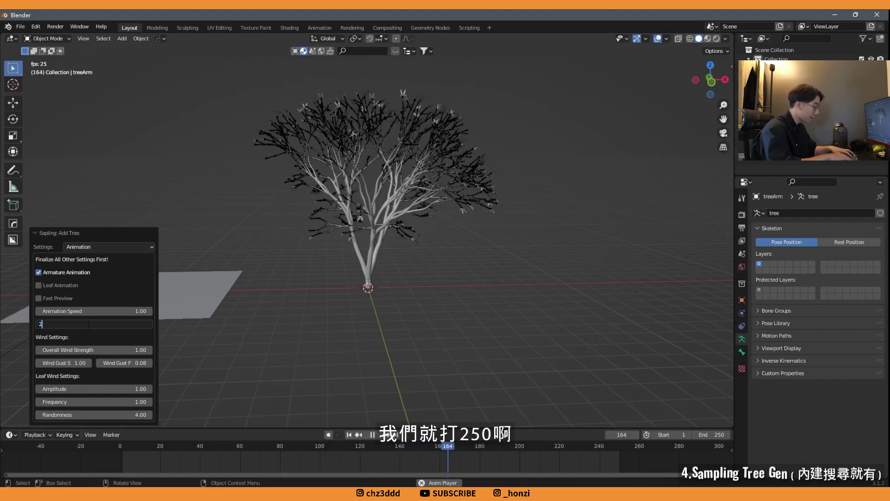
pyautogui.press('Return')
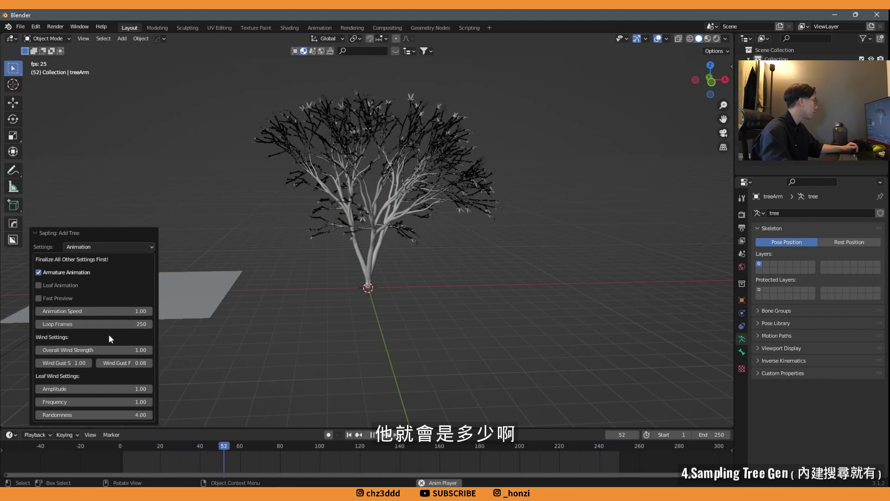
pyautogui.click(136, 315)
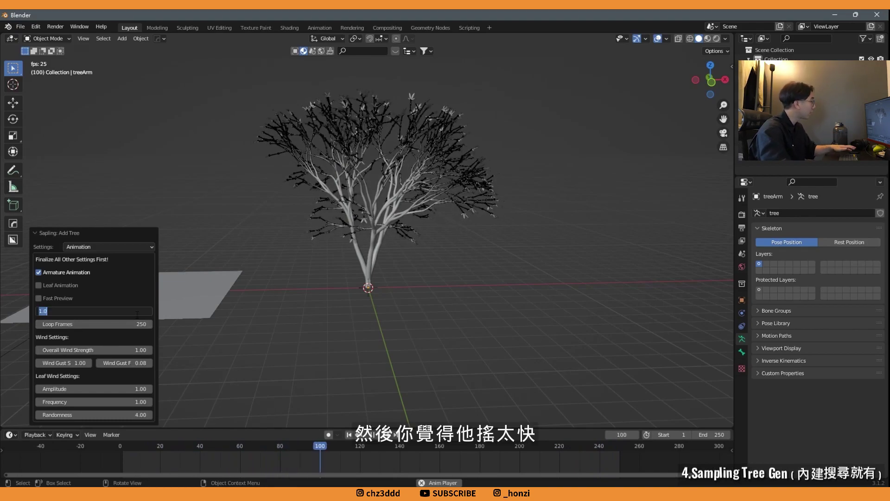
pyautogui.press('BackSpace')
pyautogui.write('0.1')
pyautogui.press('Return')
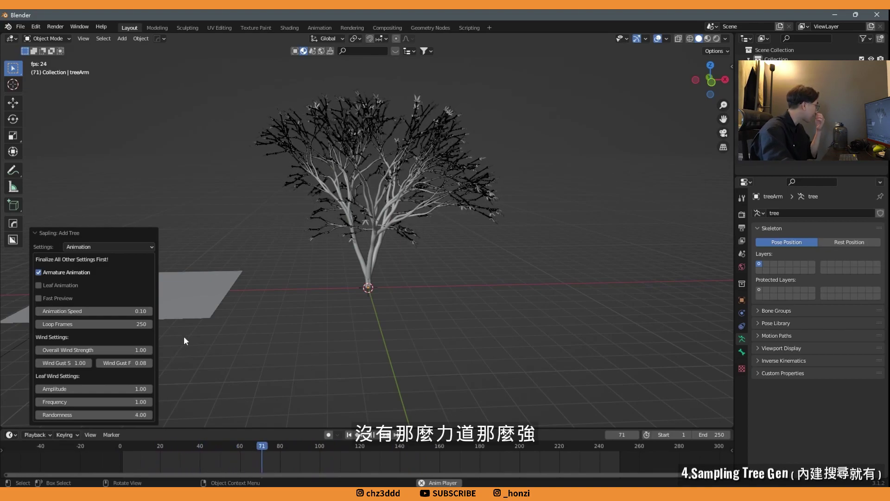
pyautogui.moveTo(184, 336); pyautogui.dragTo(424, 166, button='middle')
pyautogui.scroll(3, 424, 166)
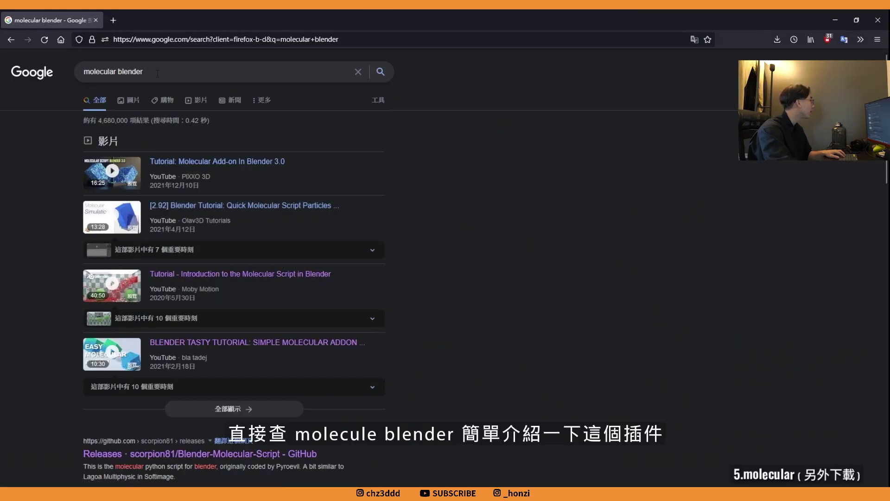
# Scroll the 'molecular blender' results down to the GitHub releases link
pyautogui.scroll(-3, 264, 331)
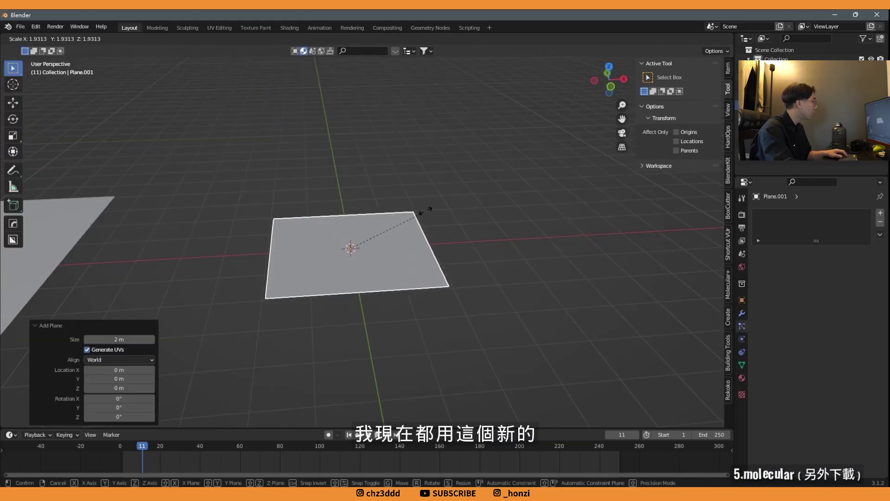
pyautogui.press('g')
pyautogui.press('z')
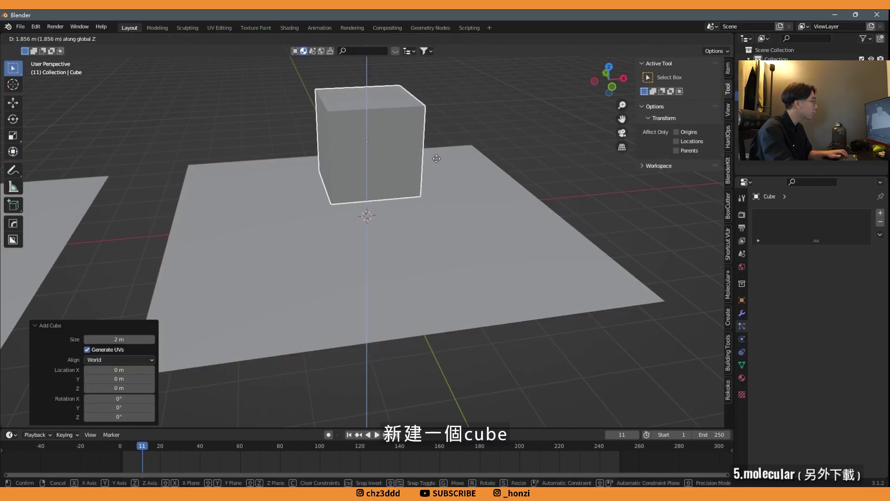
pyautogui.click(441, 146)
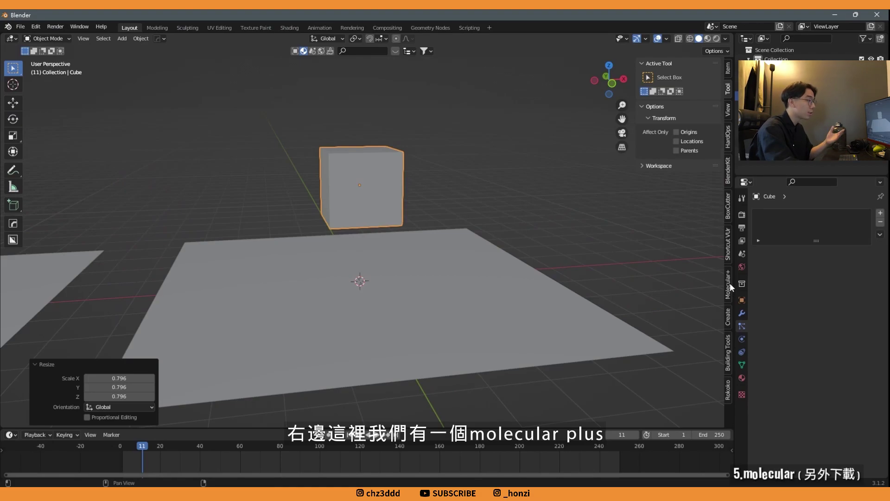
pyautogui.click(728, 283)
pyautogui.click(511, 248)
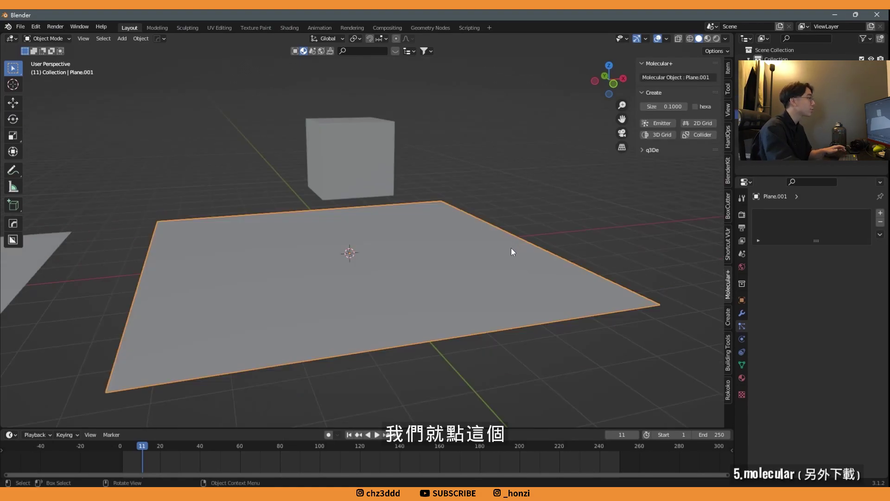
pyautogui.click(700, 135)
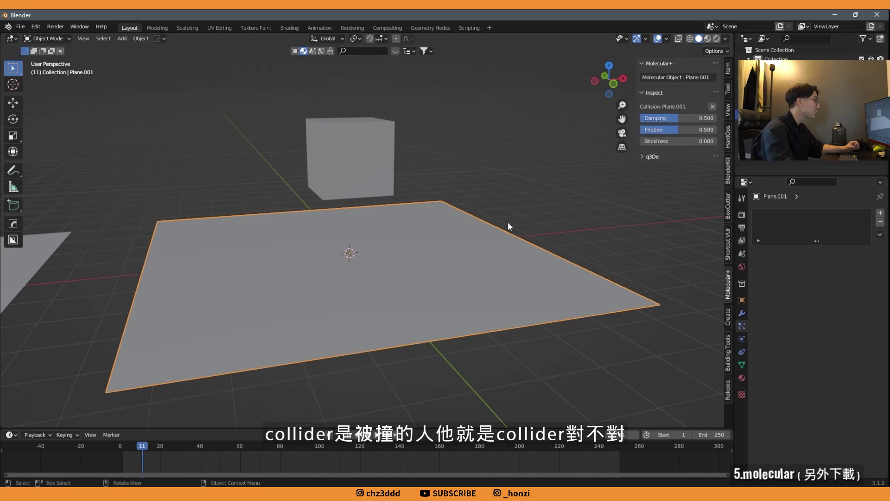
pyautogui.click(373, 171)
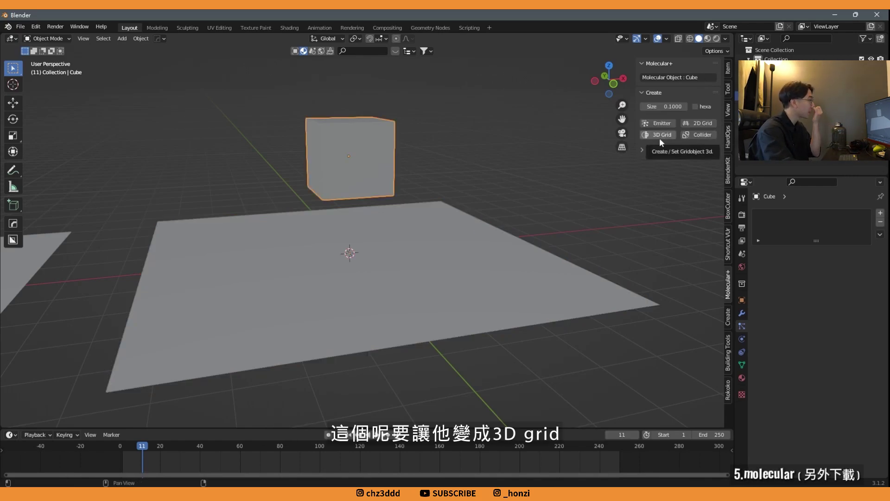
pyautogui.click(660, 139)
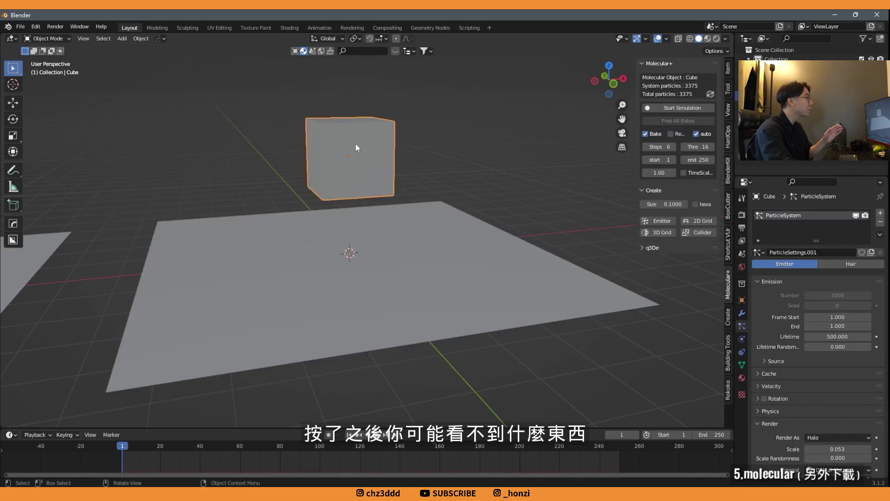
pyautogui.click(691, 39)
pyautogui.moveTo(352, 167)
pyautogui.mouseDown(button='middle')
pyautogui.moveTo(386, 146)
pyautogui.moveTo(417, 153)
pyautogui.mouseUp(button='middle')
pyautogui.scroll(-3, 798, 291)
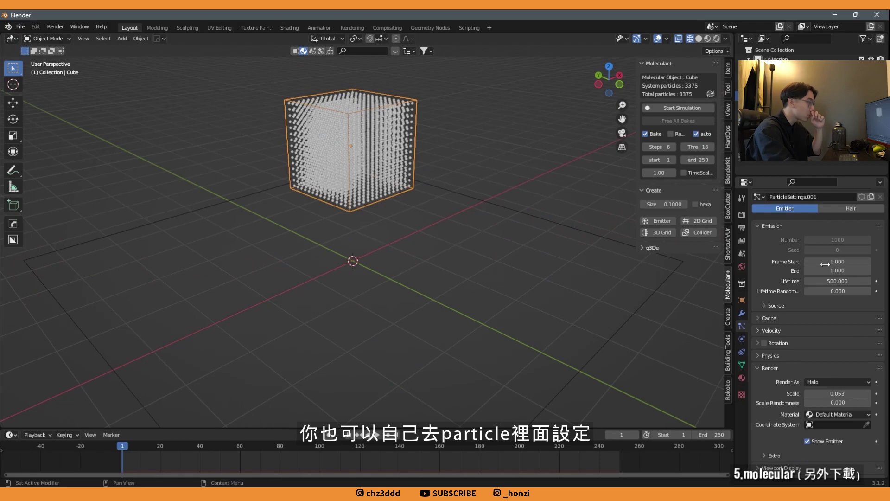
pyautogui.scroll(-5, 794, 340)
pyautogui.scroll(-3, 794, 341)
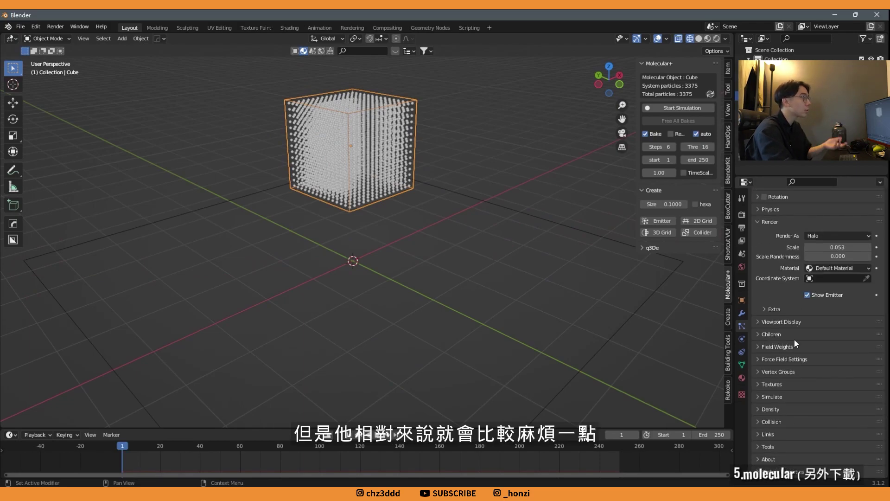
pyautogui.scroll(3, 799, 329)
pyautogui.scroll(4, 801, 330)
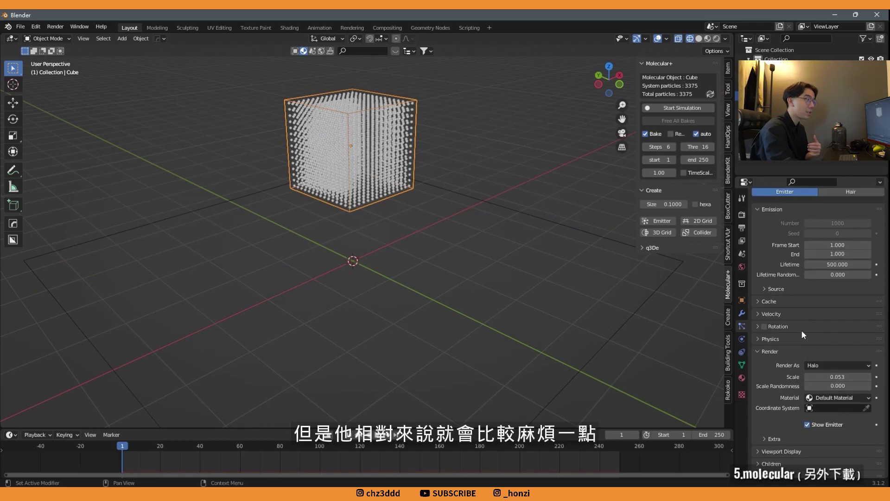
pyautogui.scroll(-2, 556, 276)
pyautogui.scroll(-2, 538, 273)
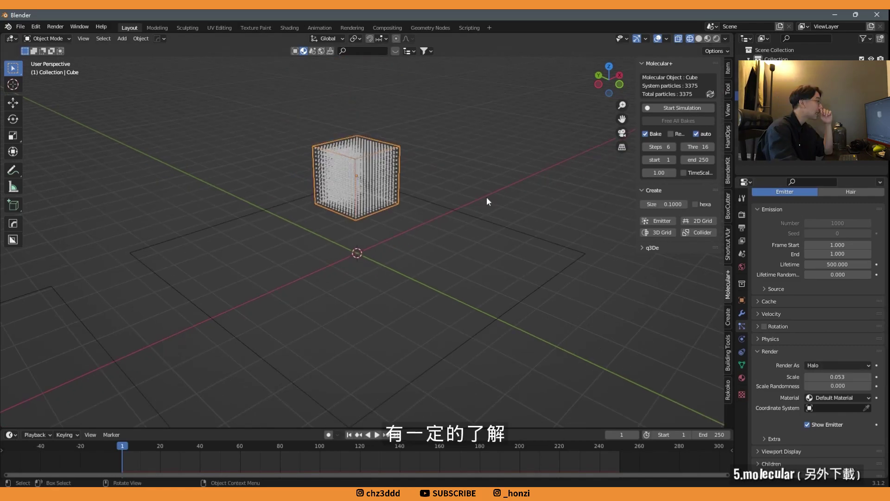
pyautogui.moveTo(505, 181); pyautogui.dragTo(473, 199, button='middle')
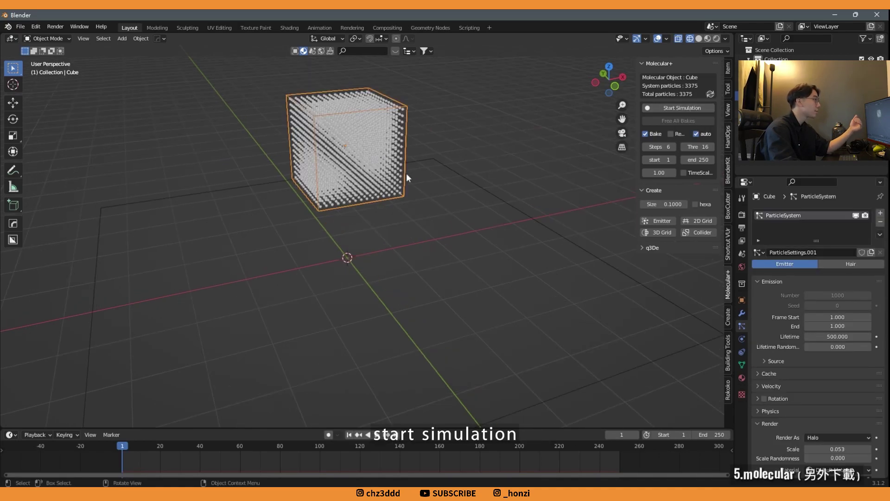
# Start the Molecular+ simulation and play it back
pyautogui.click(683, 108)
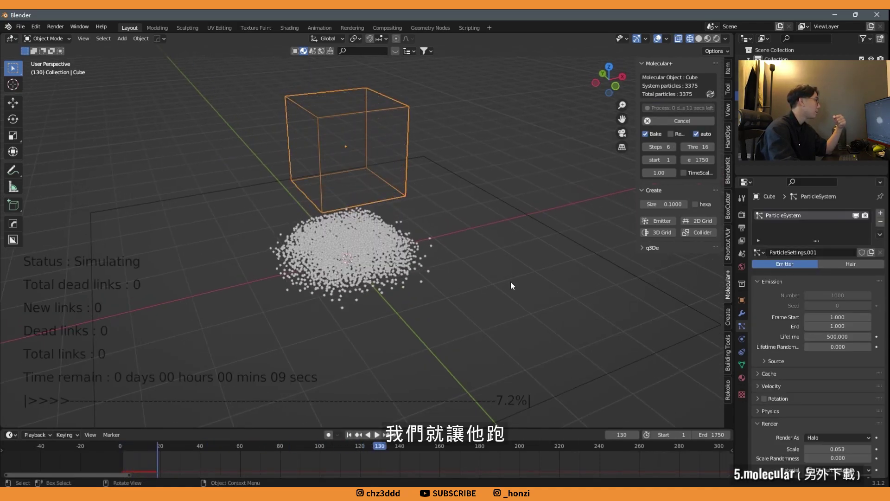
pyautogui.press('space')
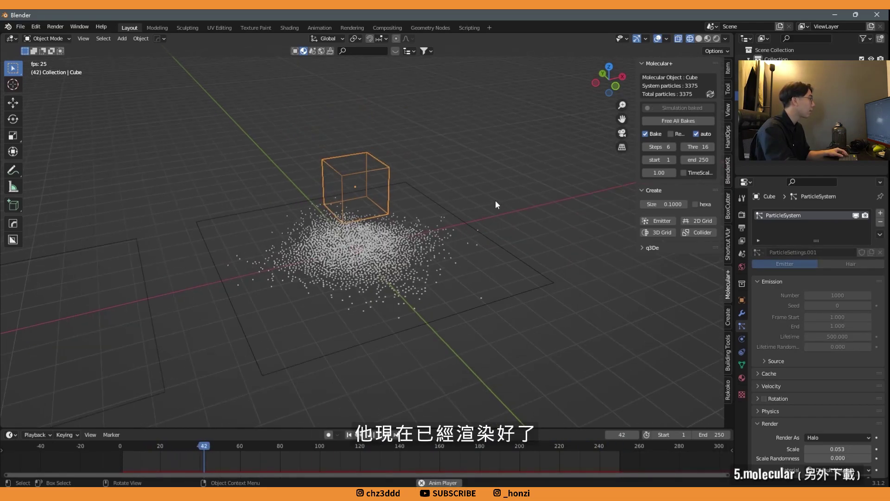
pyautogui.moveTo(530, 185); pyautogui.dragTo(443, 208, button='middle')
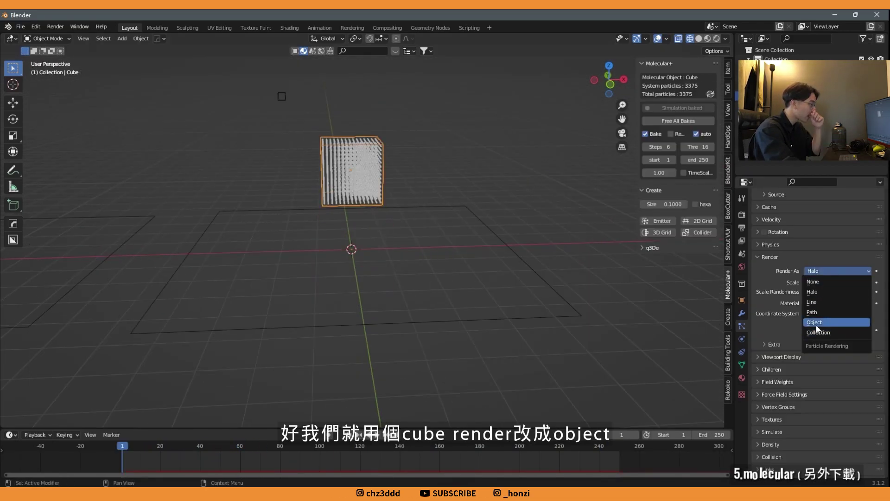
# Render particles as Cube.001 object instances at scale 0.173 with 0.701 randomness
pyautogui.click(839, 319)
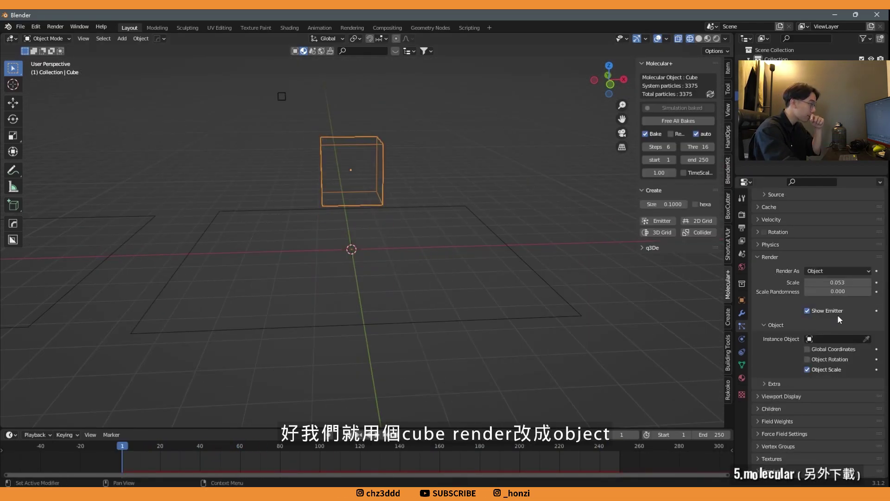
pyautogui.click(867, 338)
pyautogui.click(282, 96)
pyautogui.press('space')
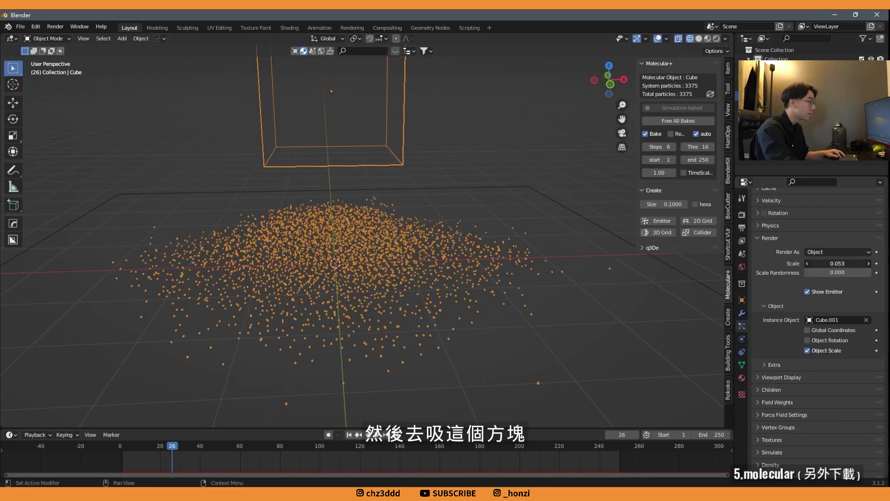
pyautogui.scroll(-1, 816, 278)
pyautogui.moveTo(829, 263)
pyautogui.mouseDown()
pyautogui.moveTo(848, 264)
pyautogui.moveTo(848, 273)
pyautogui.mouseUp()
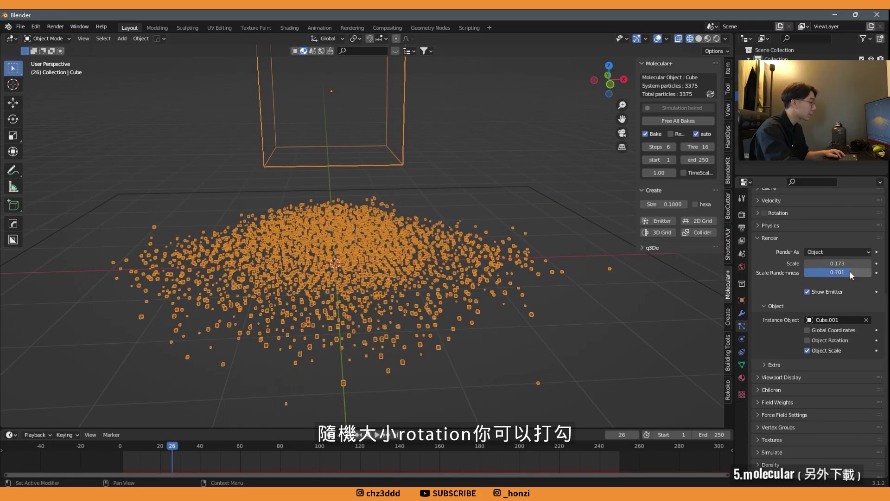
pyautogui.scroll(1, 763, 230)
# Free all Molecular+ bakes and enable particle rotation
pyautogui.click(764, 232)
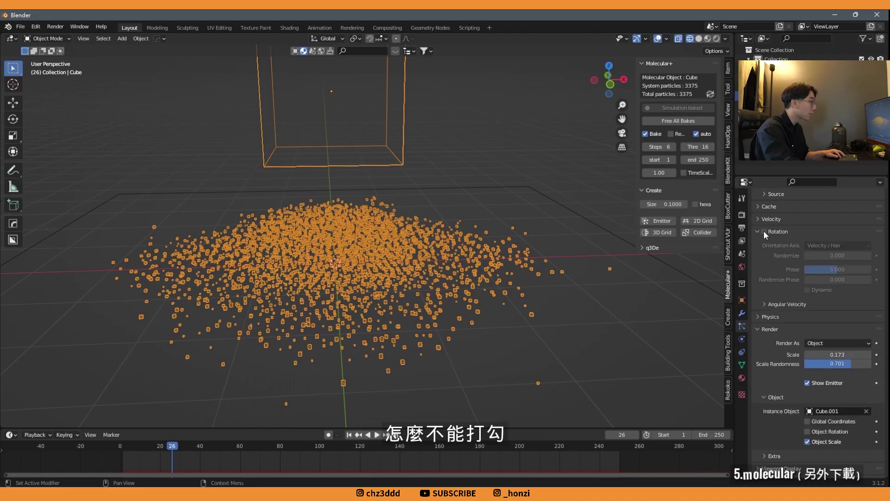
pyautogui.scroll(4, 757, 227)
pyautogui.click(669, 119)
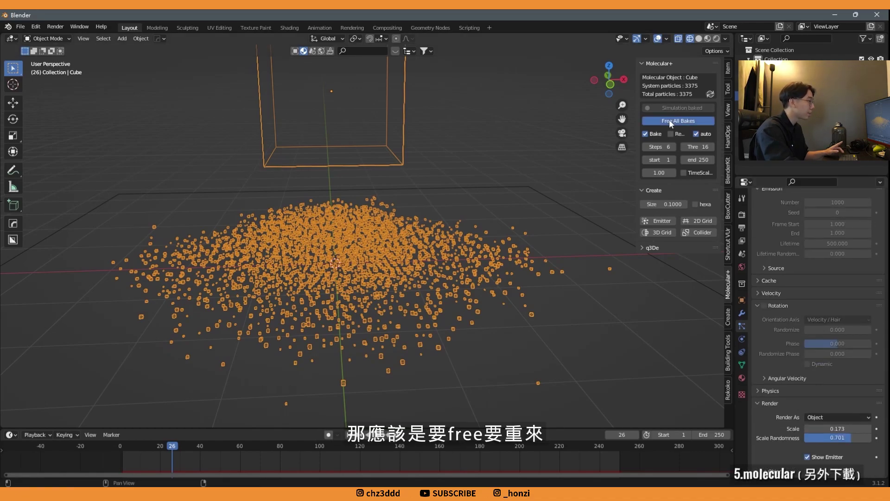
pyautogui.click(764, 305)
pyautogui.click(828, 319)
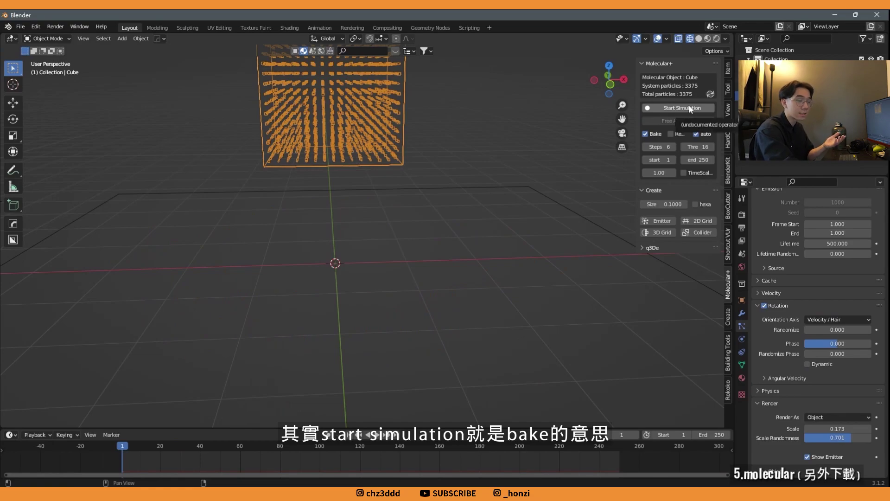
# Set the rotation Orientation Axis to Normal with Randomize Phase 0.599
pyautogui.click(833, 319)
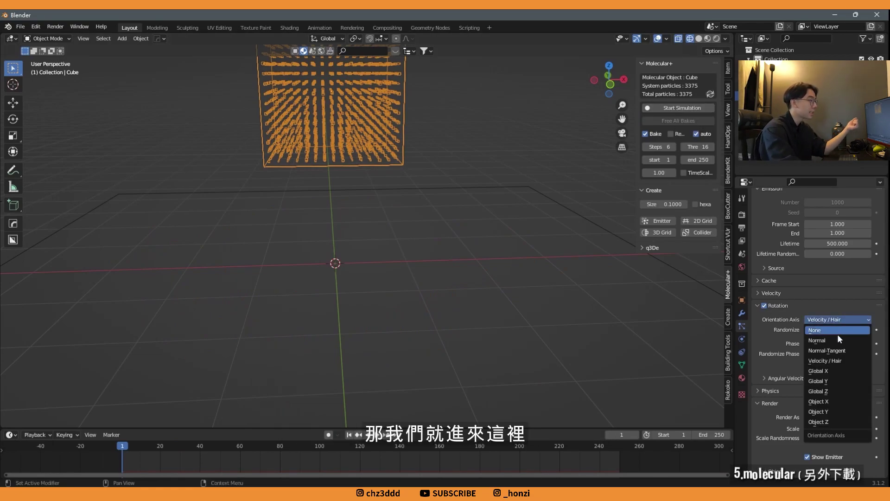
pyautogui.click(838, 339)
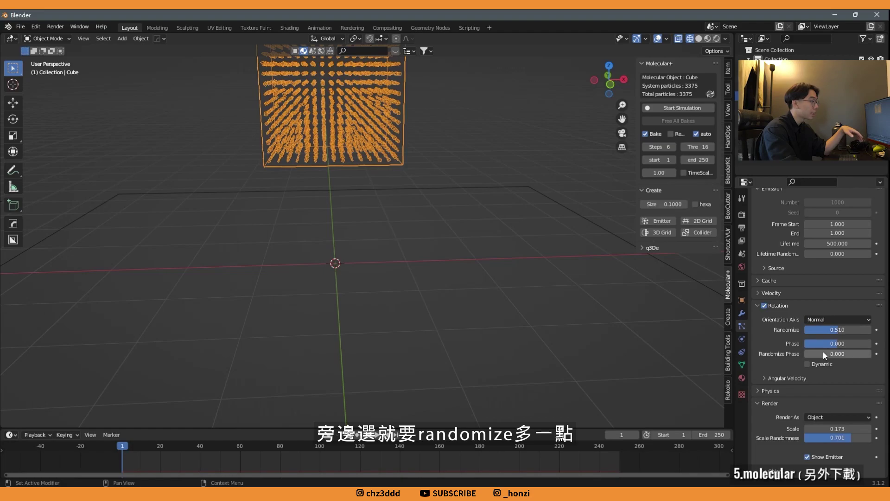
pyautogui.moveTo(823, 354); pyautogui.dragTo(862, 353)
# Bake the Molecular+ simulation, watch it play, return to frame 1 and bake again
pyautogui.click(702, 109)
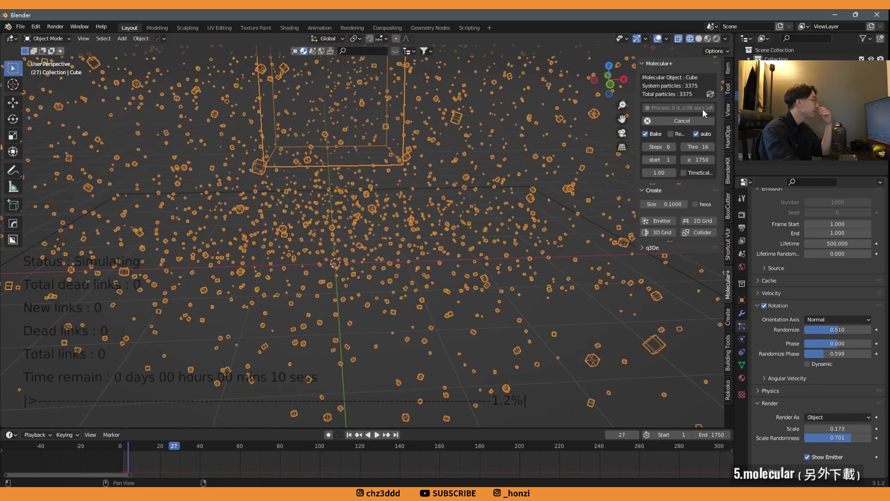
pyautogui.scroll(-5, 567, 195)
pyautogui.moveTo(566, 195); pyautogui.dragTo(399, 186, button='middle')
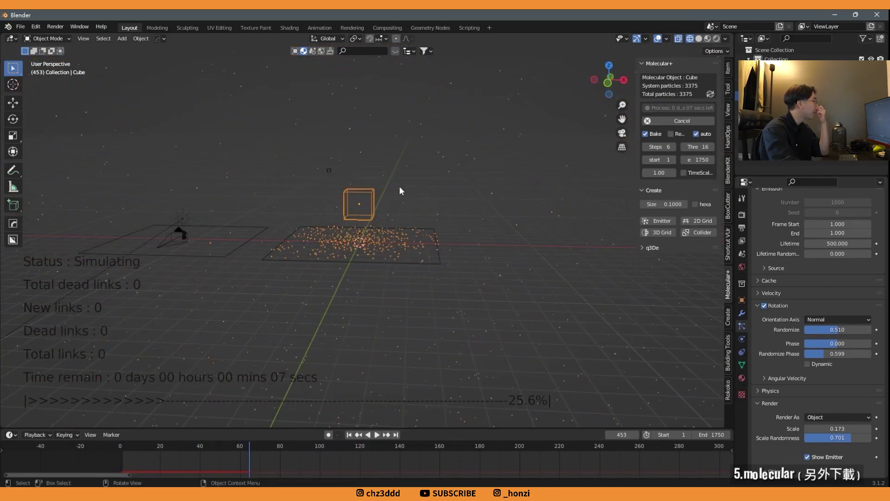
pyautogui.click(351, 434)
pyautogui.scroll(4, 399, 168)
pyautogui.scroll(-2, 432, 162)
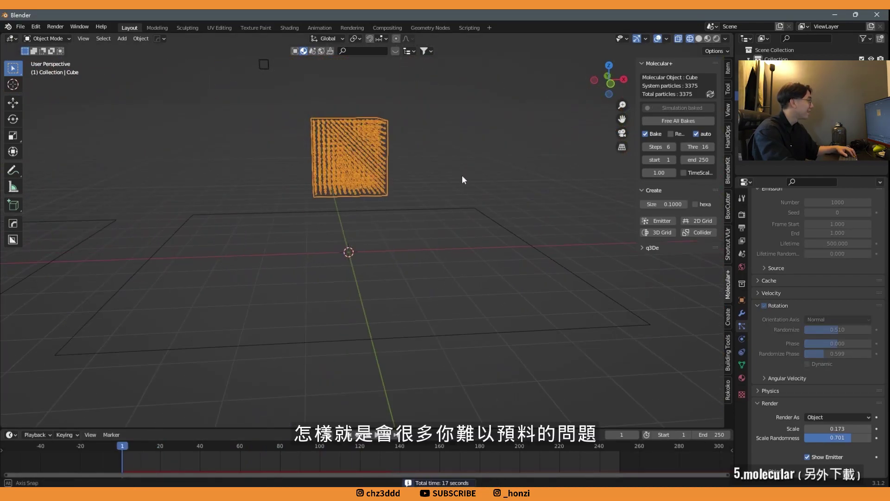
pyautogui.click(677, 120)
pyautogui.click(680, 108)
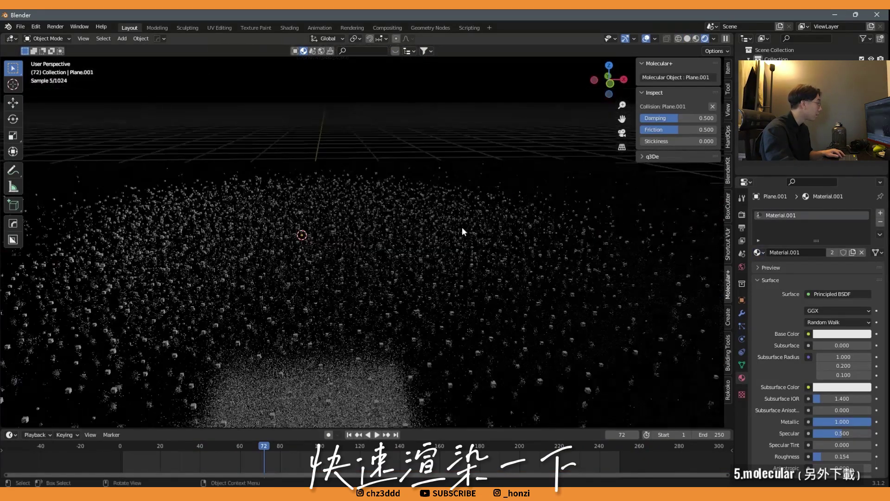
# Open the Render properties
pyautogui.click(742, 215)
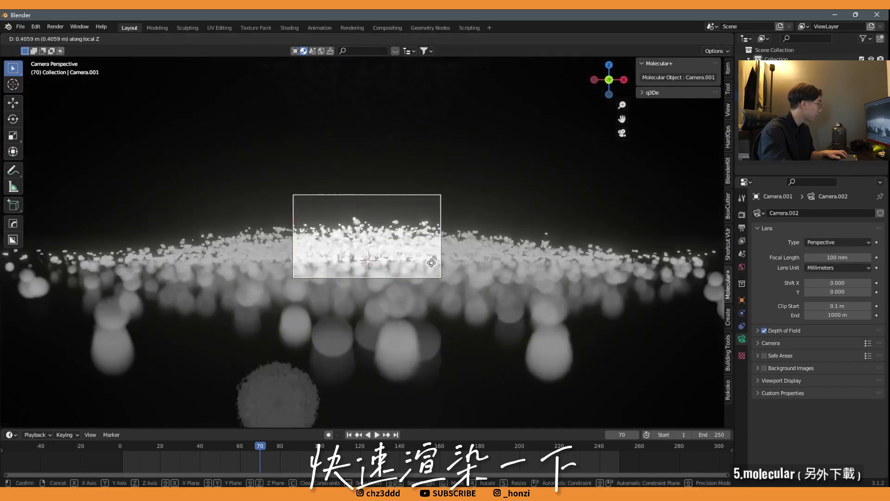
# Confirm the camera placement, replay from frame 1, and view through the camera
pyautogui.click(431, 263)
pyautogui.click(349, 435)
pyautogui.press('space')
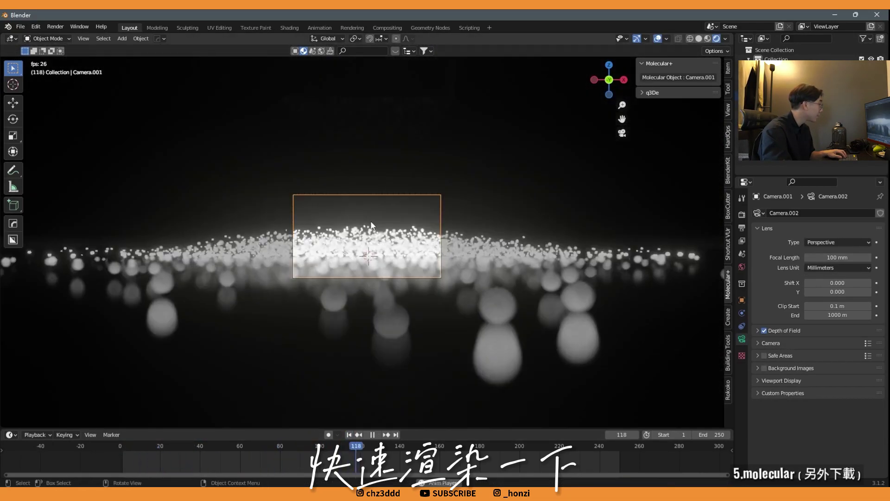
pyautogui.press('KP_0')
# Set the output path to 777 and render the full animation
pyautogui.click(742, 227)
pyautogui.click(876, 398)
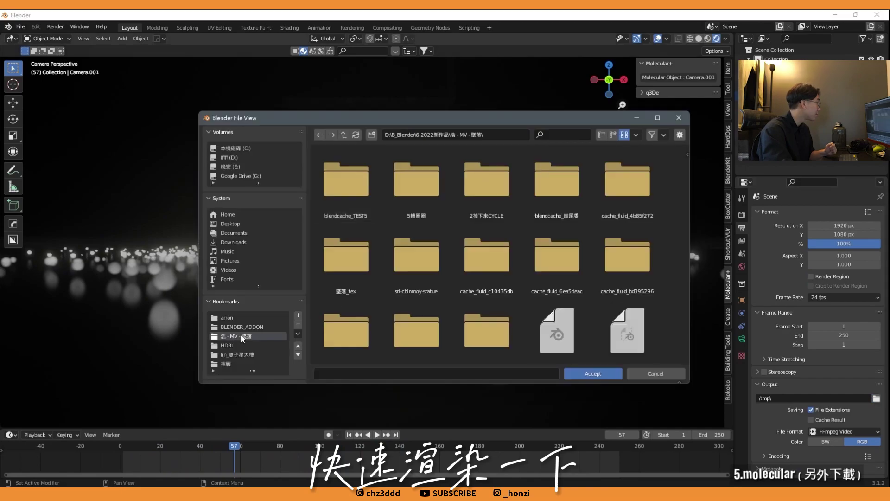
pyautogui.write('777')
pyautogui.press('Return')
pyautogui.scroll(-5, 816, 325)
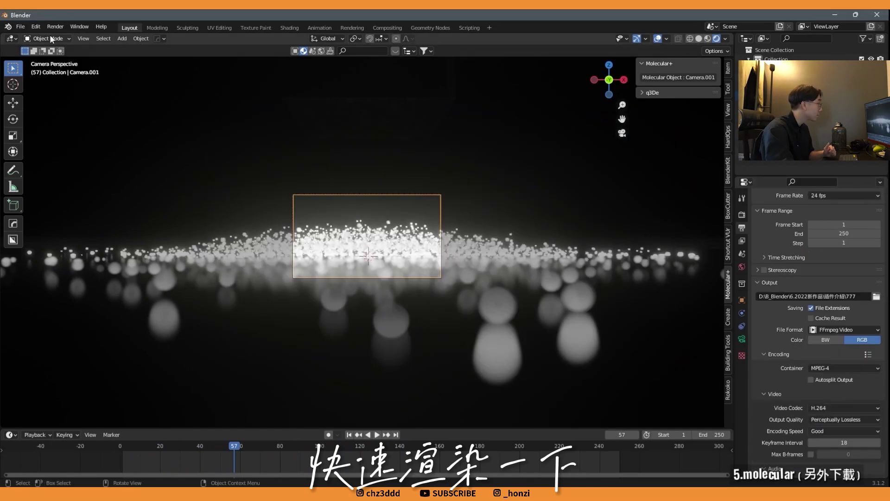
pyautogui.click(55, 27)
pyautogui.click(68, 49)
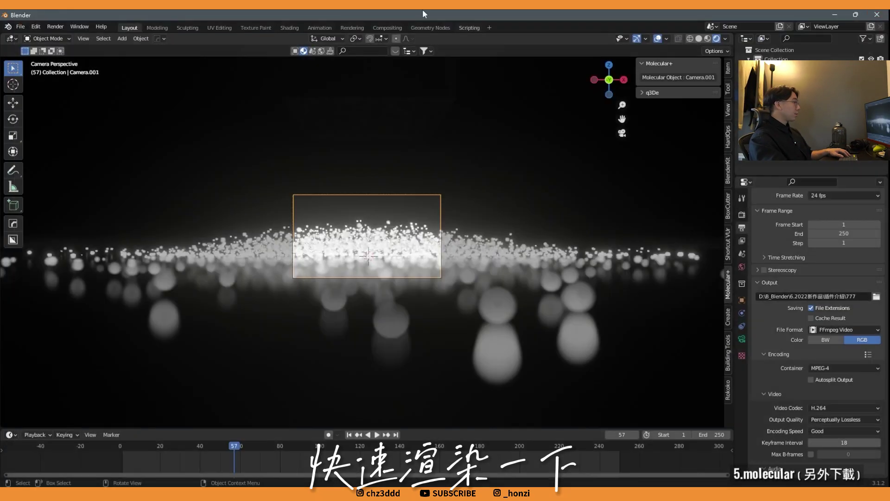
# With the 30 mm camera lens, replay from frame 1, select Plane.001 and re-render the animation
pyautogui.click(742, 339)
pyautogui.hotkey('shift', 'Left')
pyautogui.press('space')
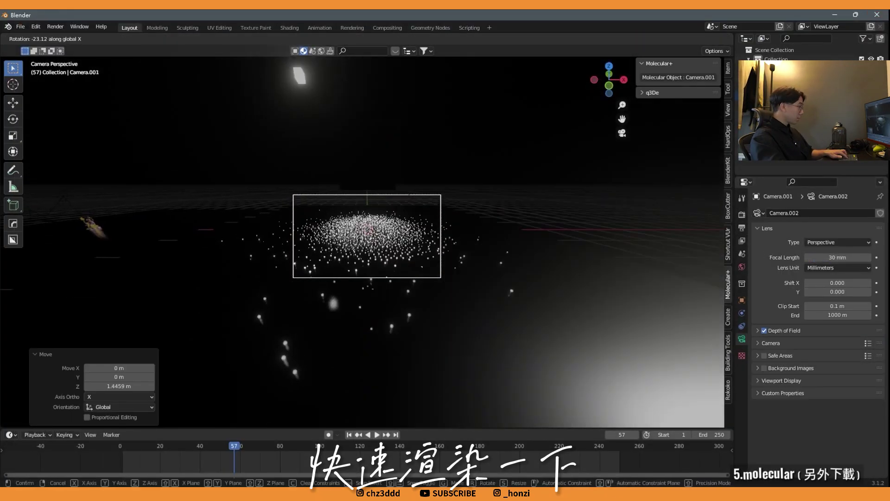
pyautogui.click(556, 371)
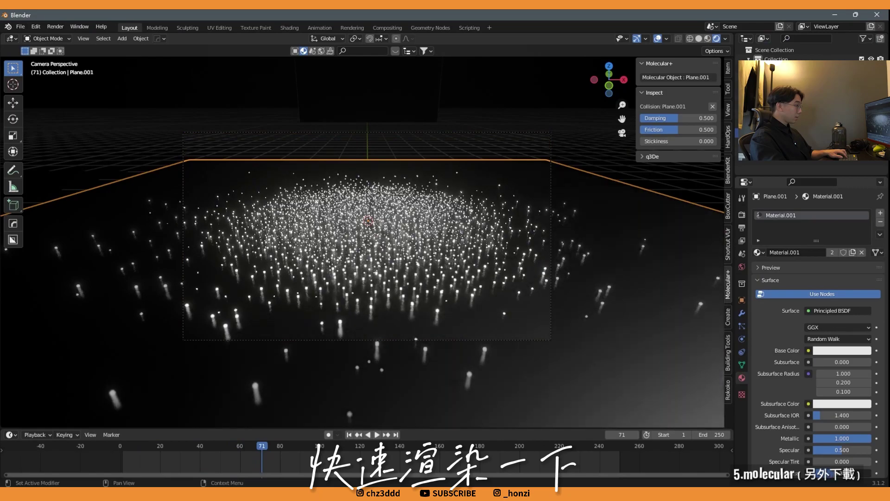
pyautogui.press('space')
pyautogui.click(741, 377)
pyautogui.hotkey('ctrl', 'F12')
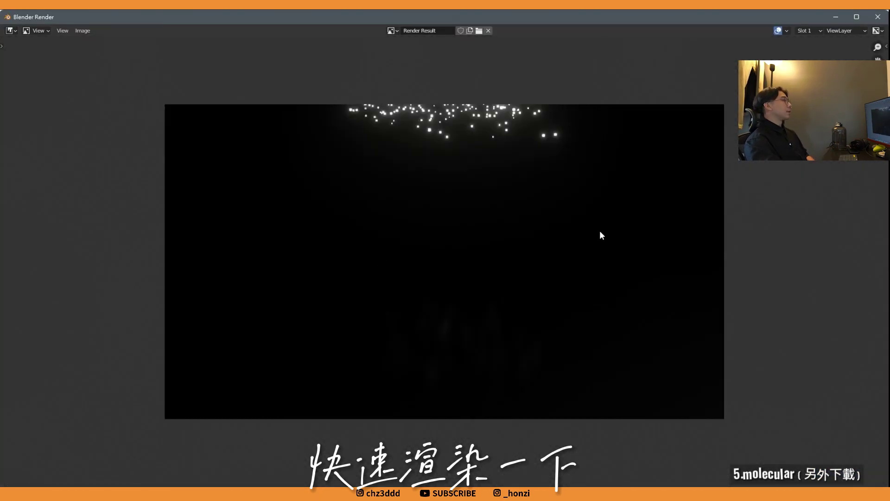